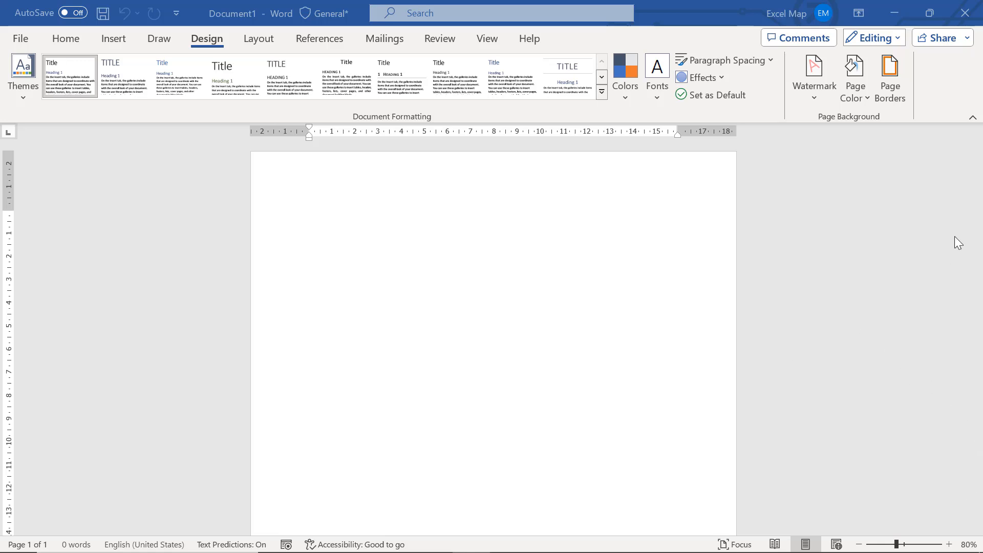
Change the blank document's page orientation to Landscape
left_click(252, 45)
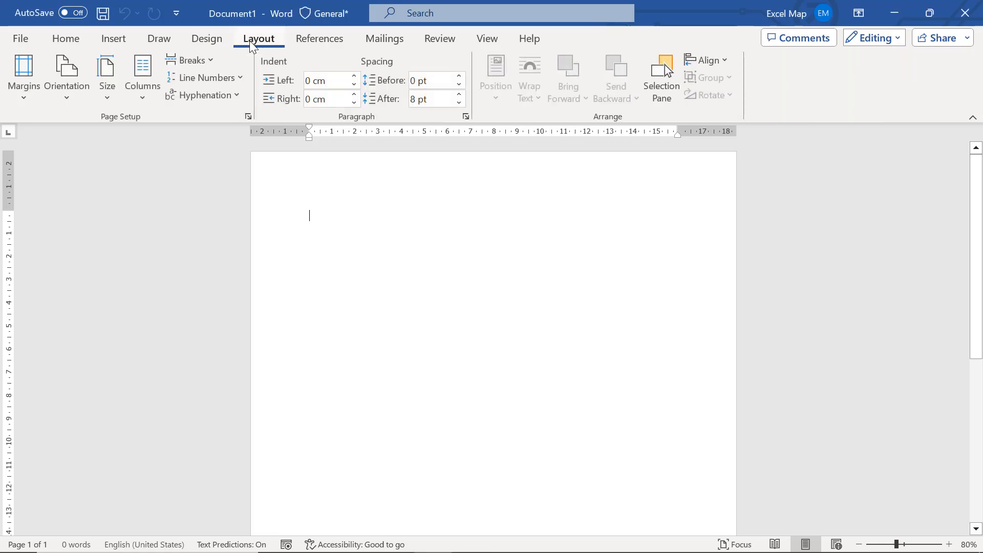
left_click(70, 100)
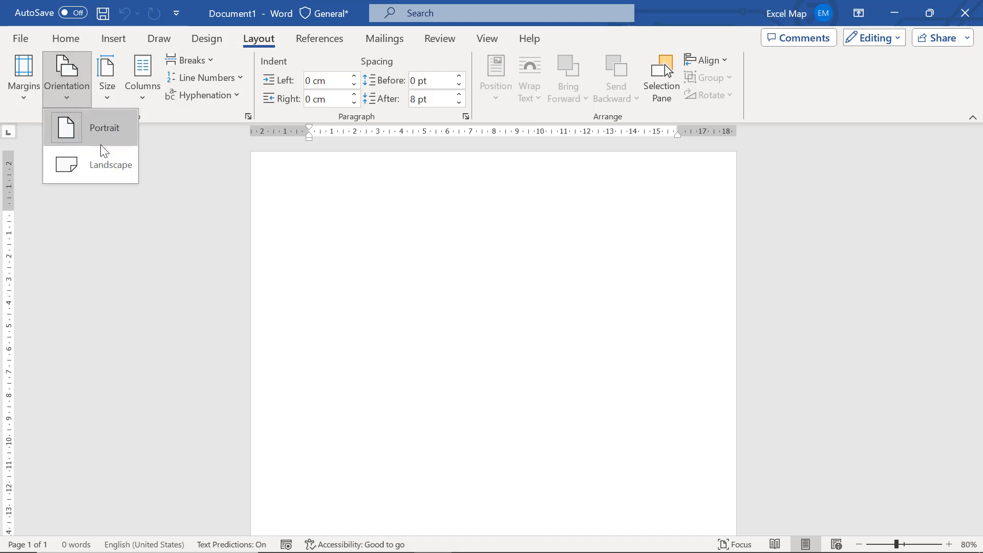
left_click(104, 163)
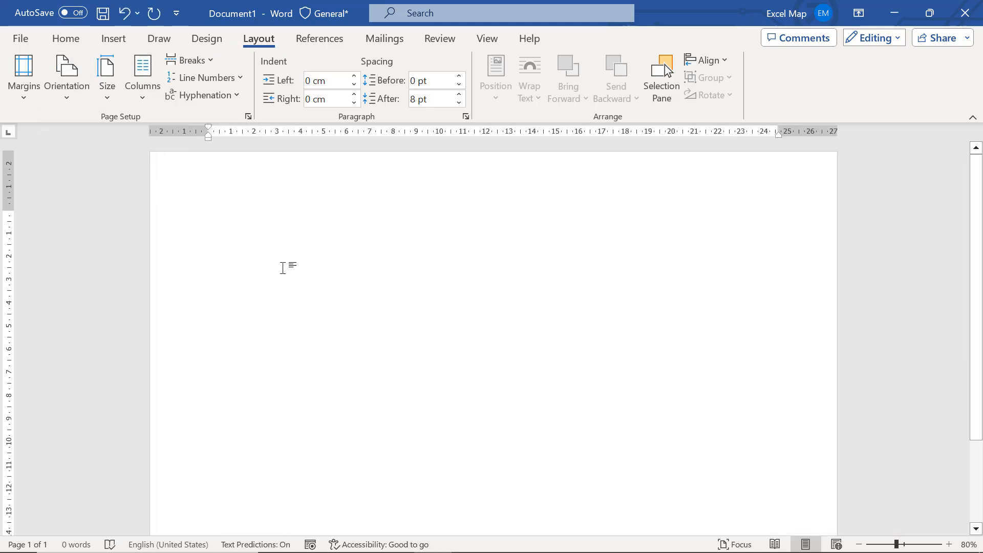
Set the paper size to A4 and apply the Narrow 1.27 cm margins
left_click(109, 95)
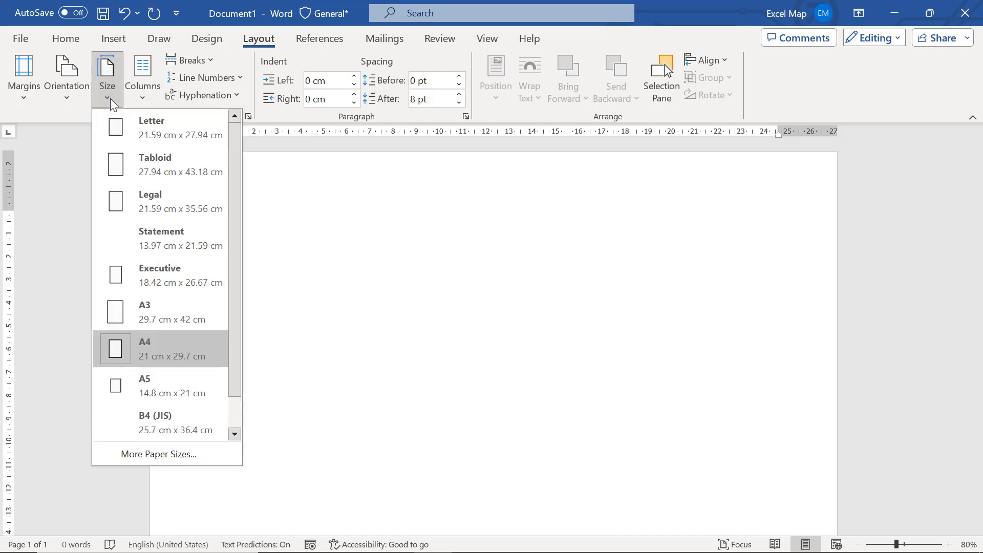
left_click(176, 340)
left_click(25, 93)
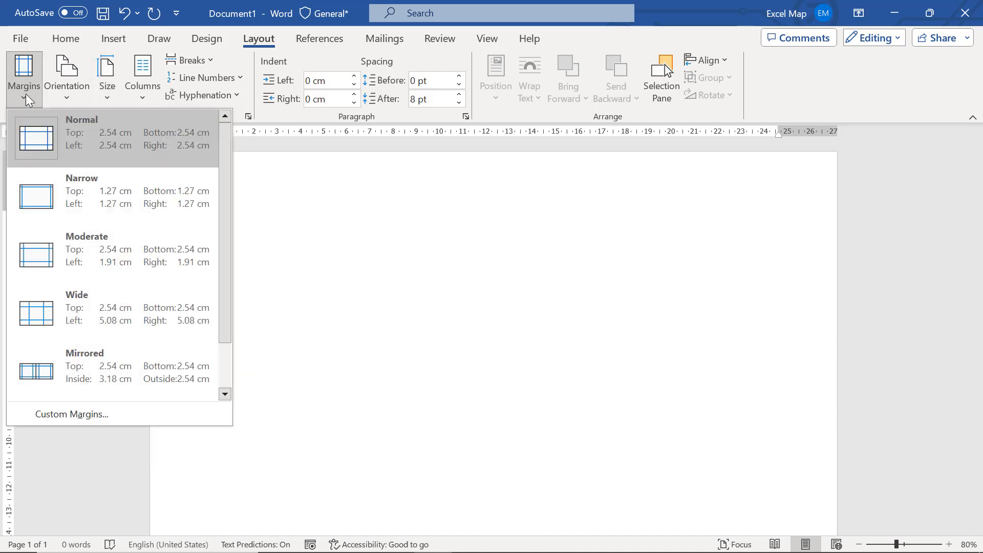
left_click(84, 189)
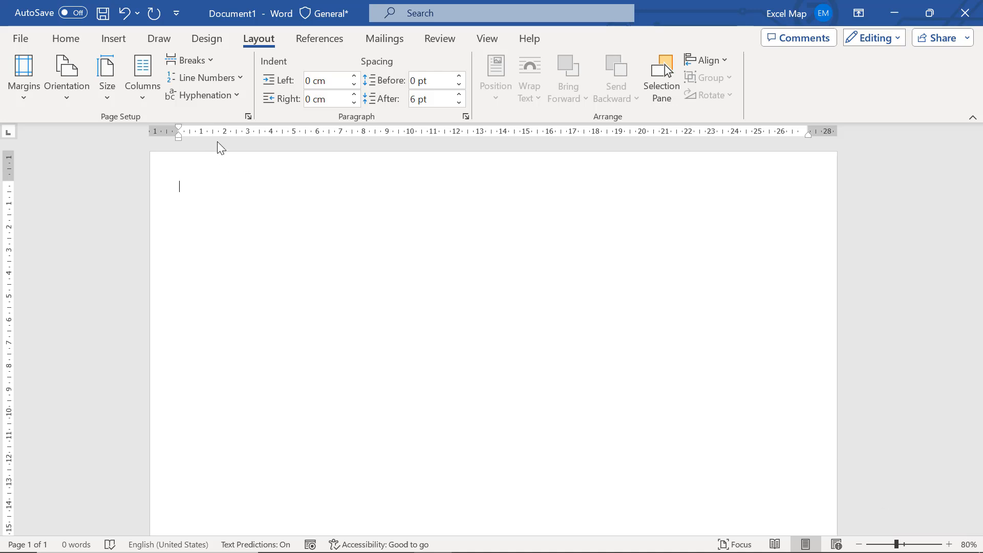
Add a dark blue box page border in the thin-thick-thin triple-line style to the whole document
left_click(207, 41)
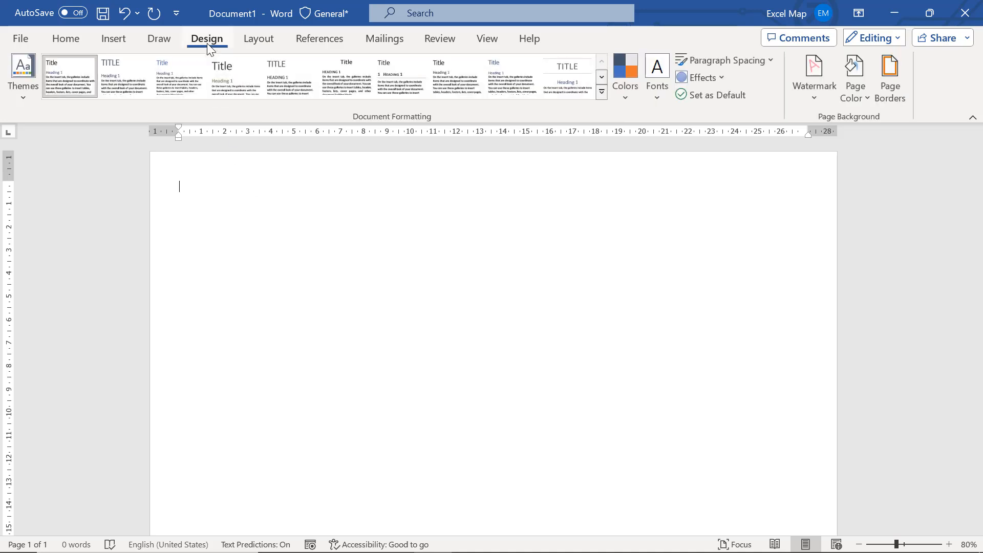
left_click(887, 77)
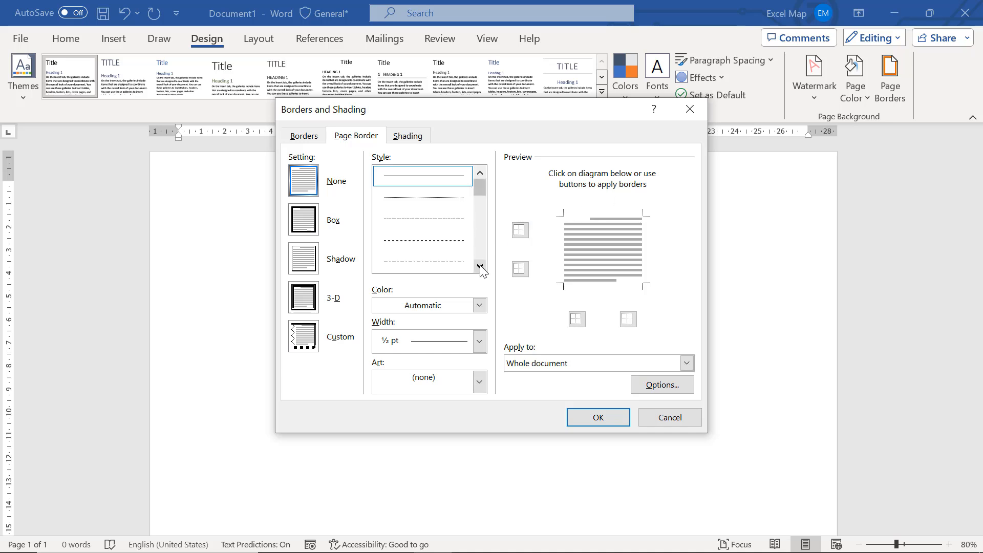
left_click(480, 265)
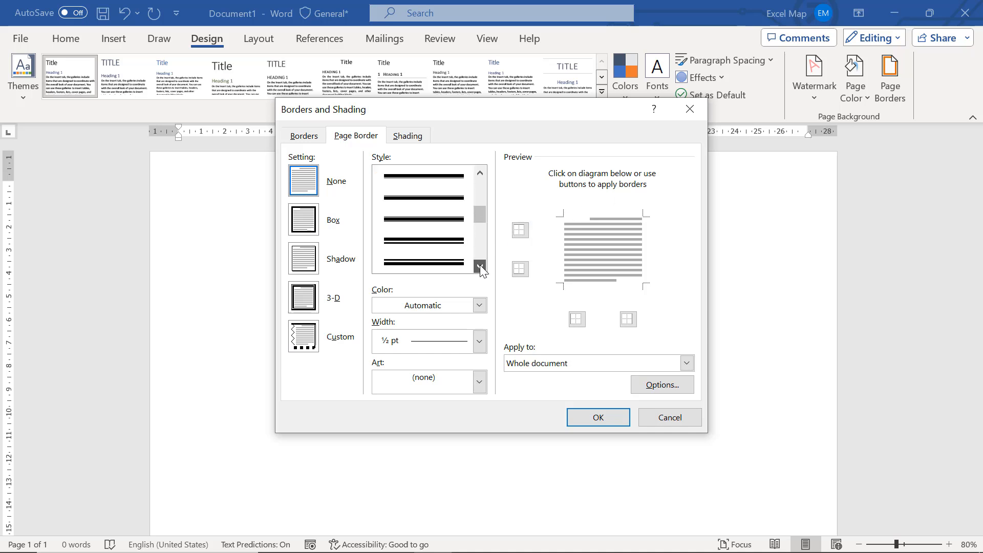
left_click(480, 265)
left_click(480, 266)
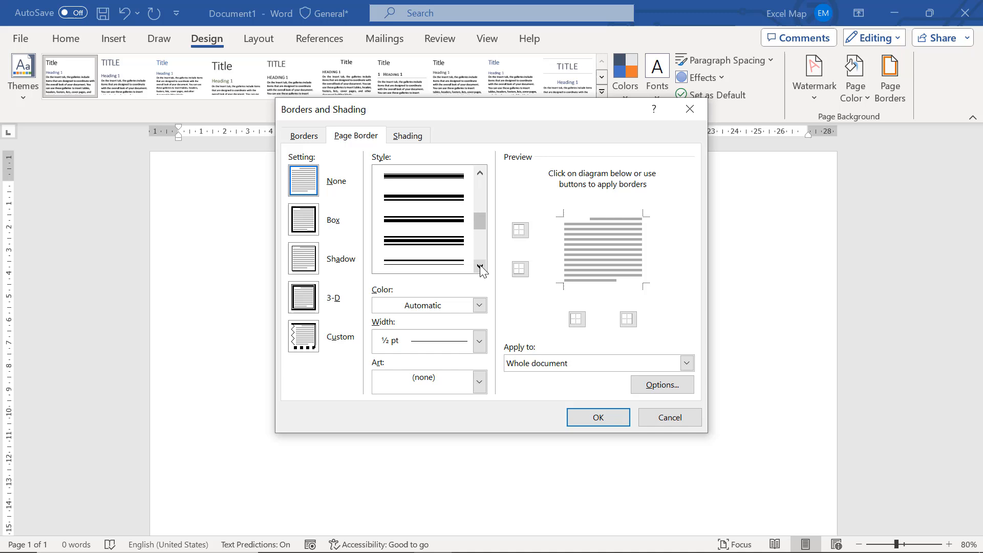
left_click(453, 250)
left_click(480, 306)
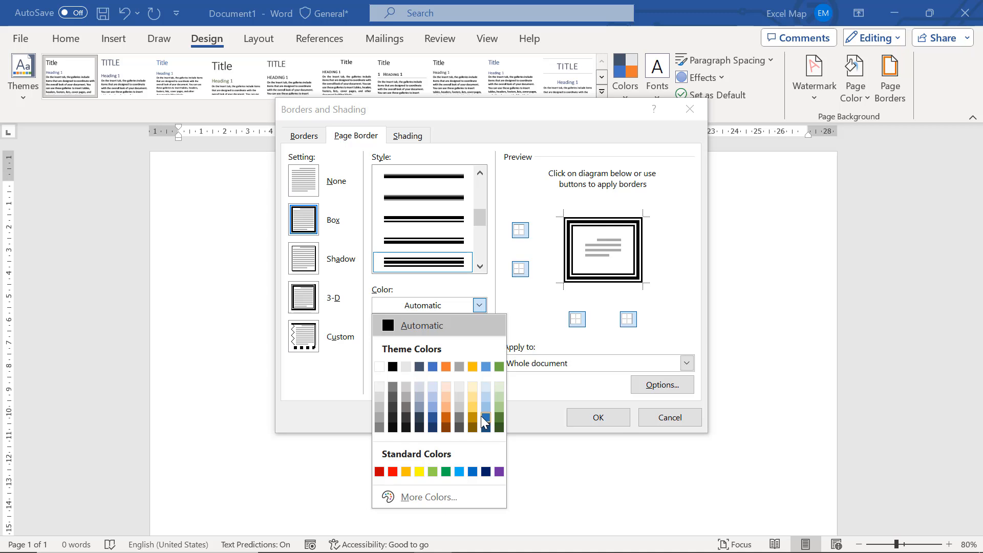
left_click(485, 472)
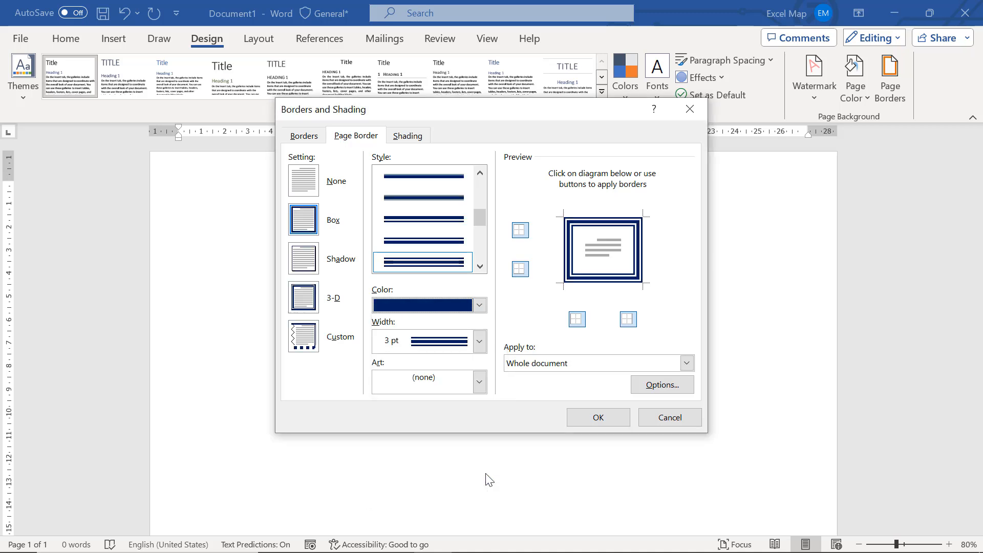
left_click(604, 414)
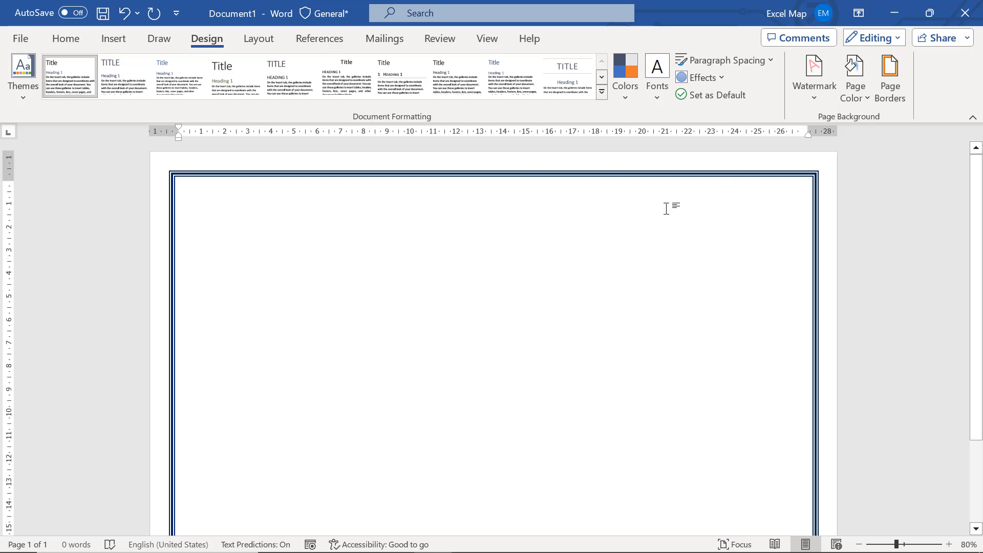
Increase the page border's width to 4 ½ pt, keeping the triple-line style and dark blue color
left_click(880, 99)
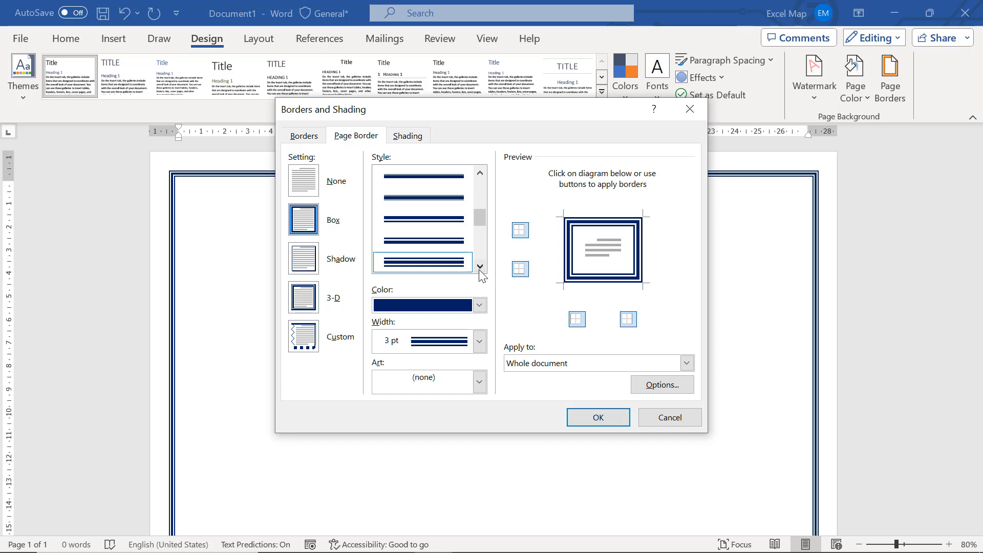
left_click(480, 268)
left_click(479, 266)
left_click(480, 266)
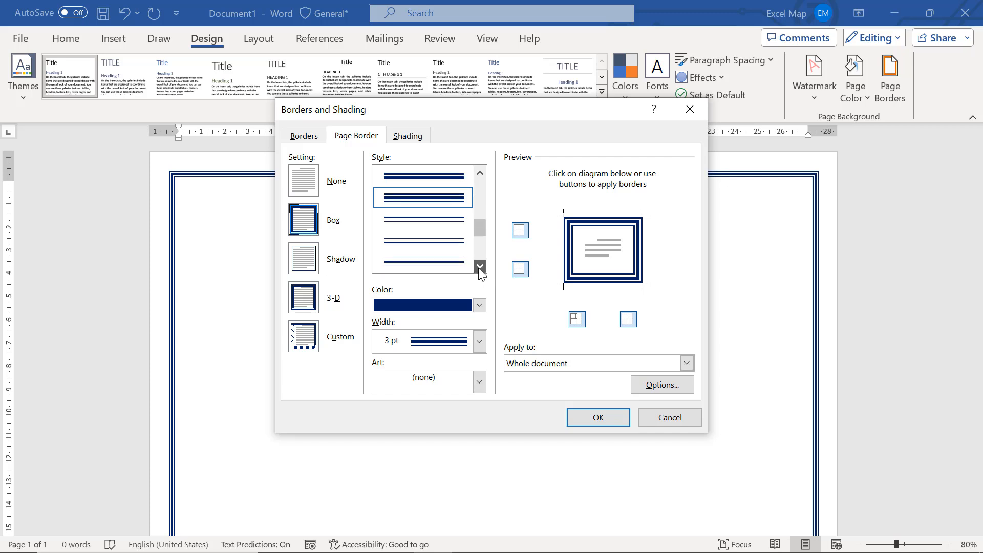
left_click(479, 266)
left_click(480, 266)
left_click(479, 266)
left_click(480, 266)
left_click(480, 266)
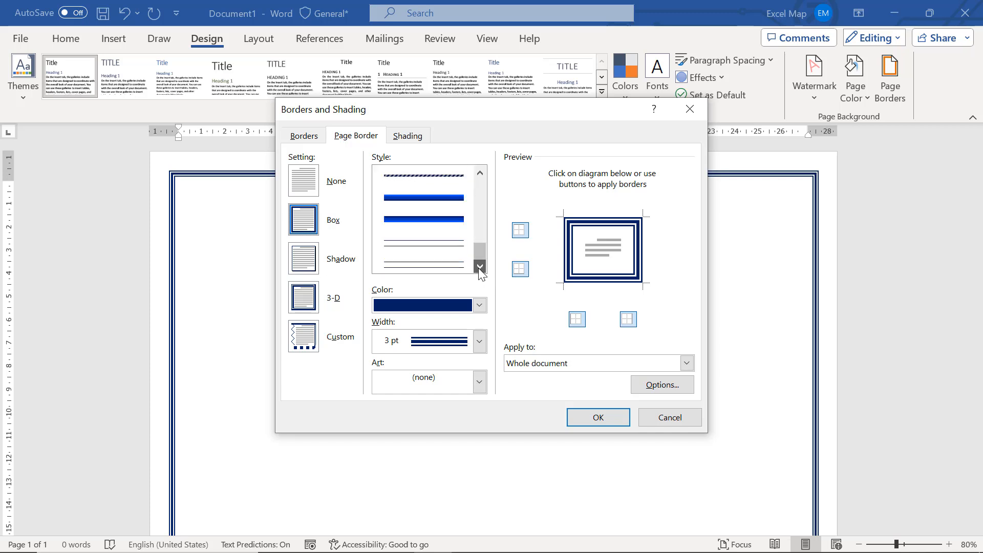
left_click(481, 244)
left_click_drag(478, 234, 480, 207)
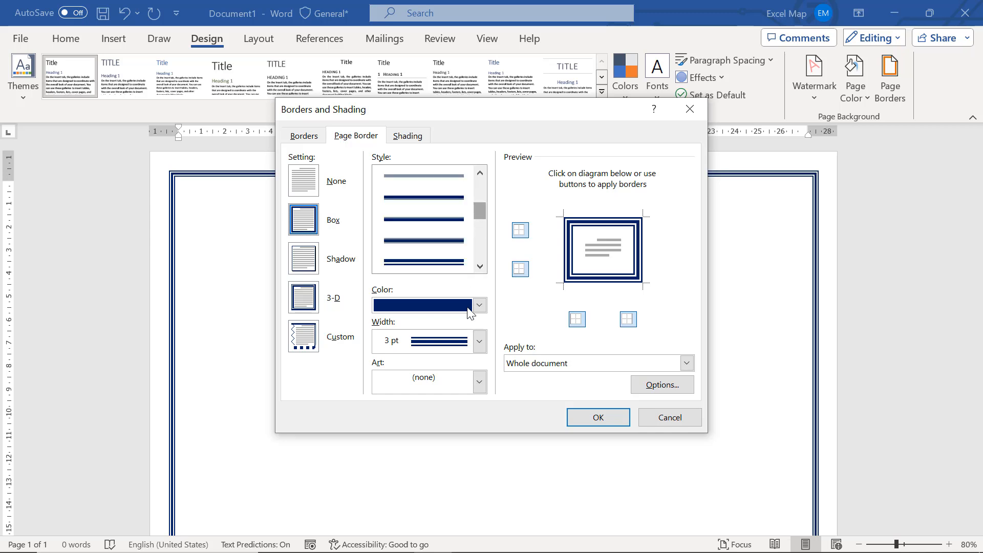
left_click(479, 341)
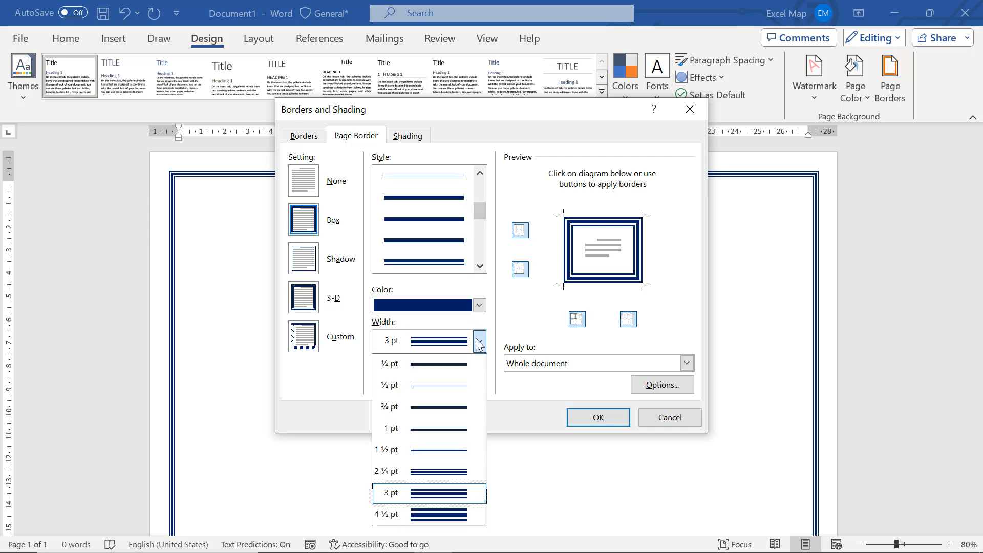
left_click(453, 519)
left_click(587, 417)
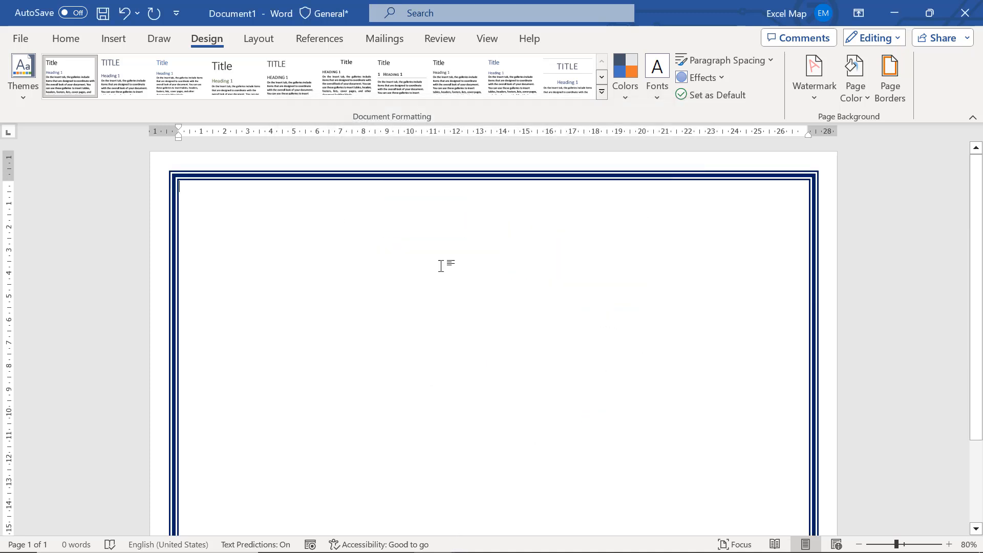
Draw a right triangle shape about 3.4 cm high and 3.2 cm wide near the page's upper-left corner
left_click(127, 44)
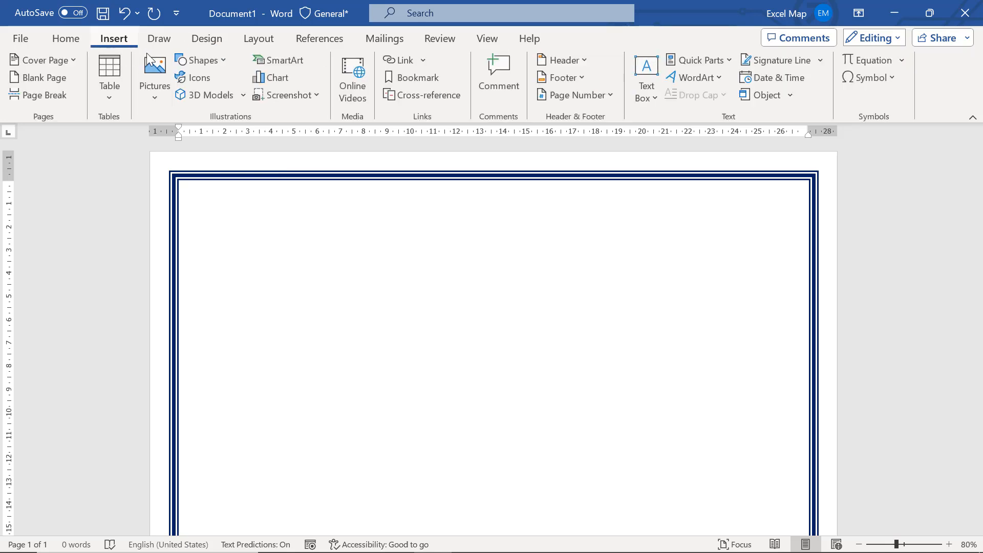
left_click(218, 61)
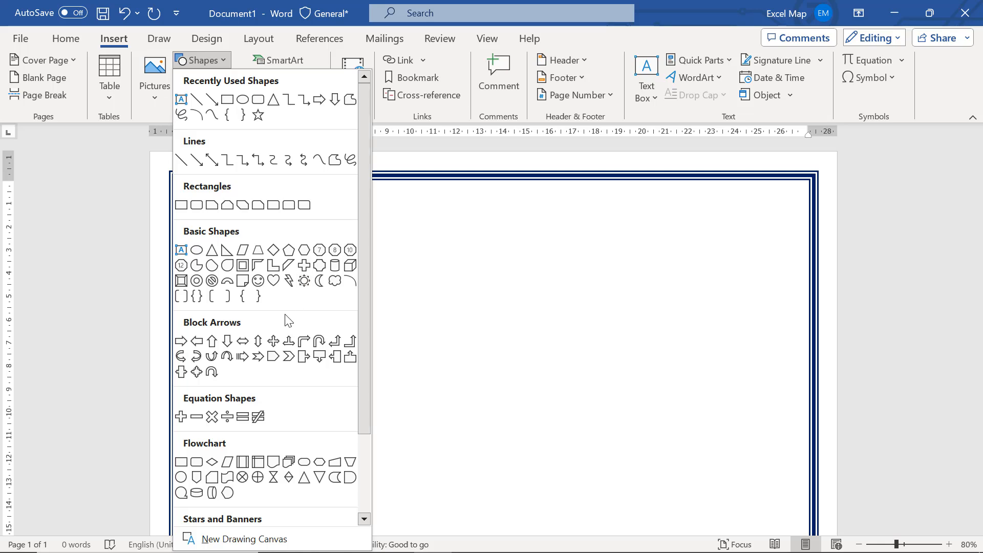
scroll(288, 320, "down", 1)
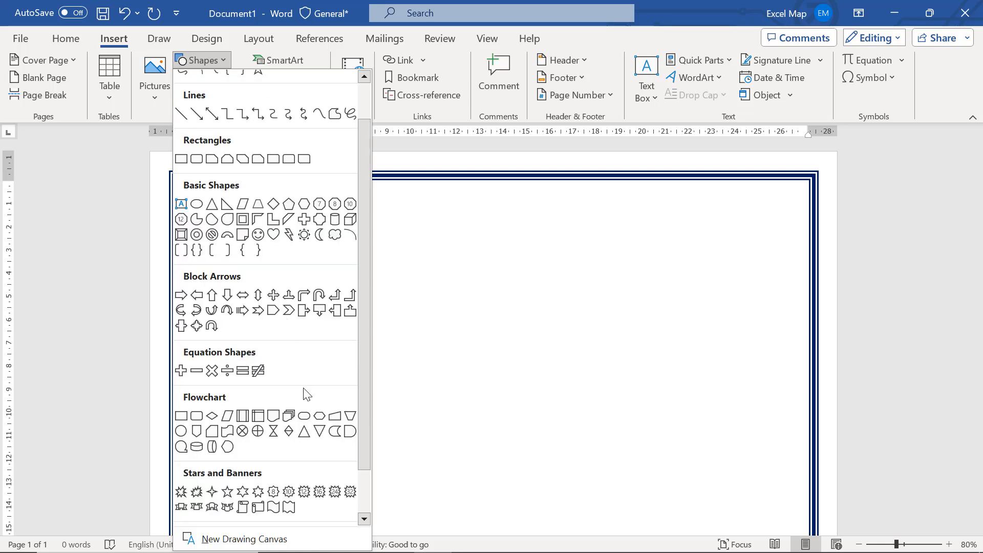
scroll(303, 420, "down", 1)
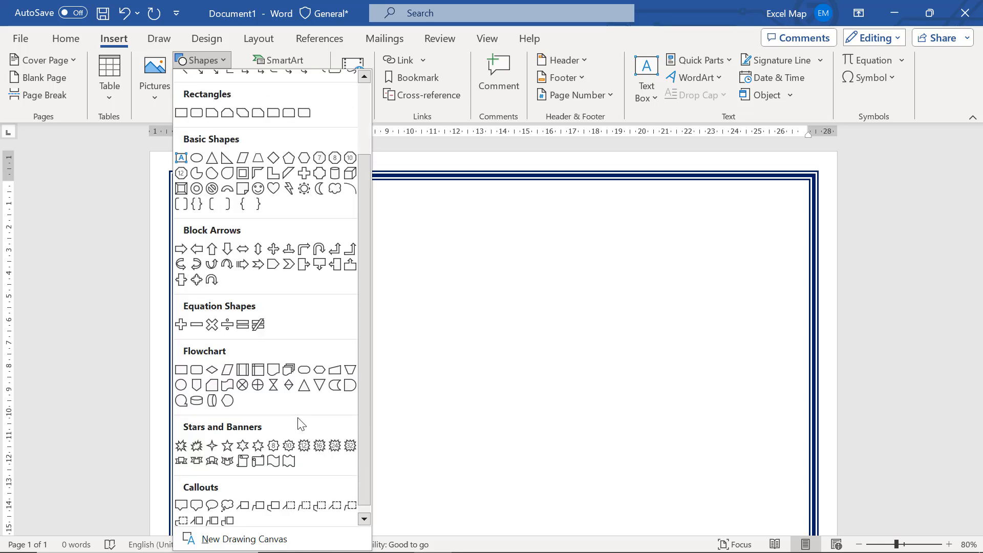
left_click(224, 160)
left_click_drag(231, 204, 306, 284)
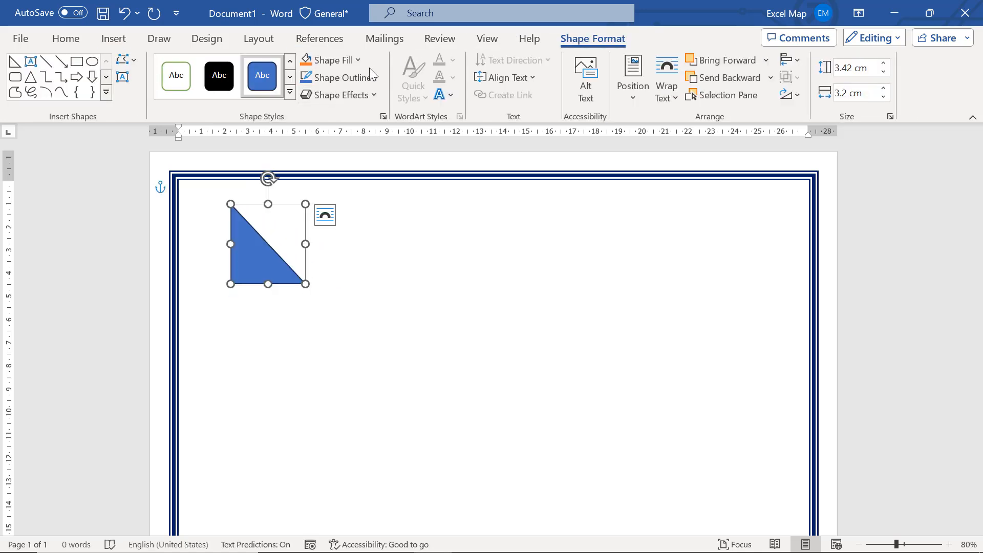
Fill the triangle with orange and remove its outline
left_click(307, 60)
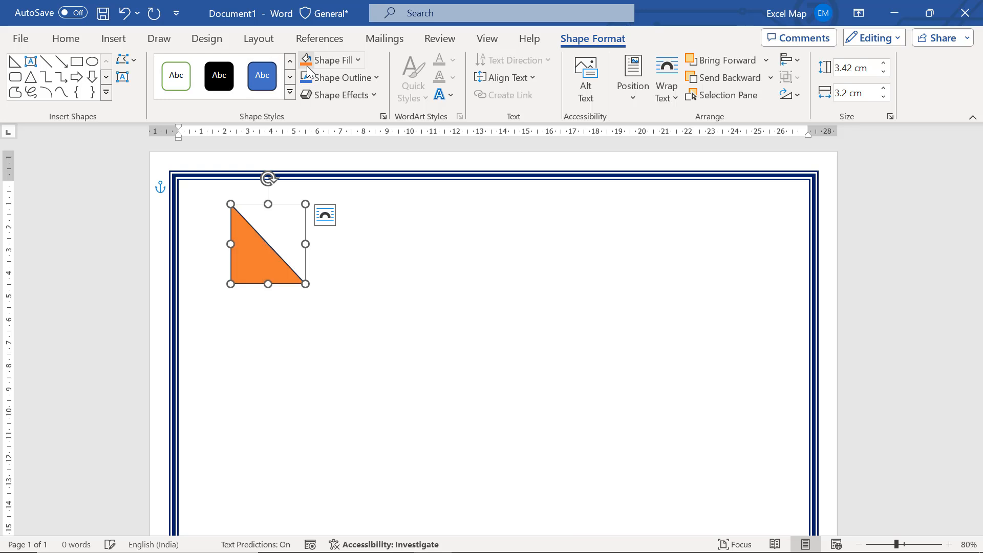
left_click(356, 78)
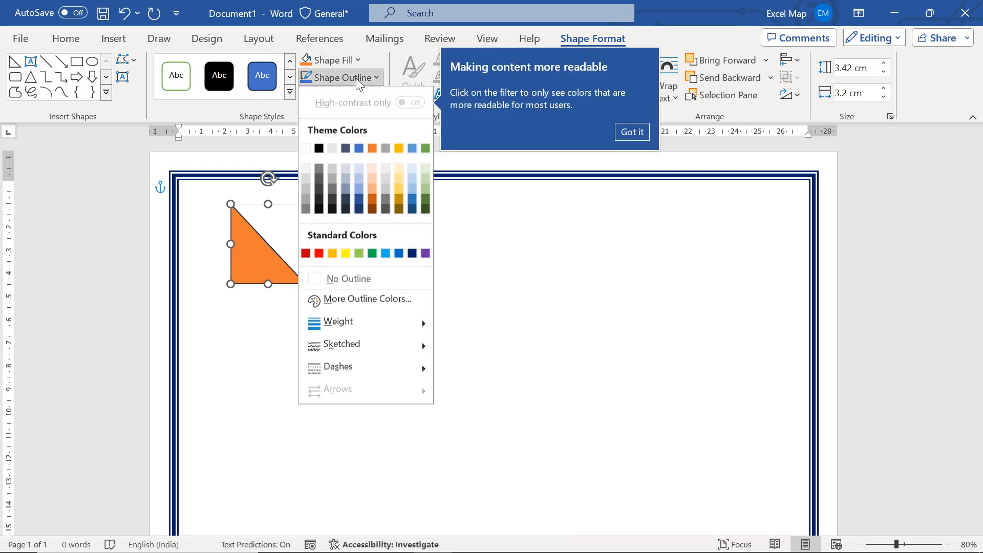
left_click(365, 281)
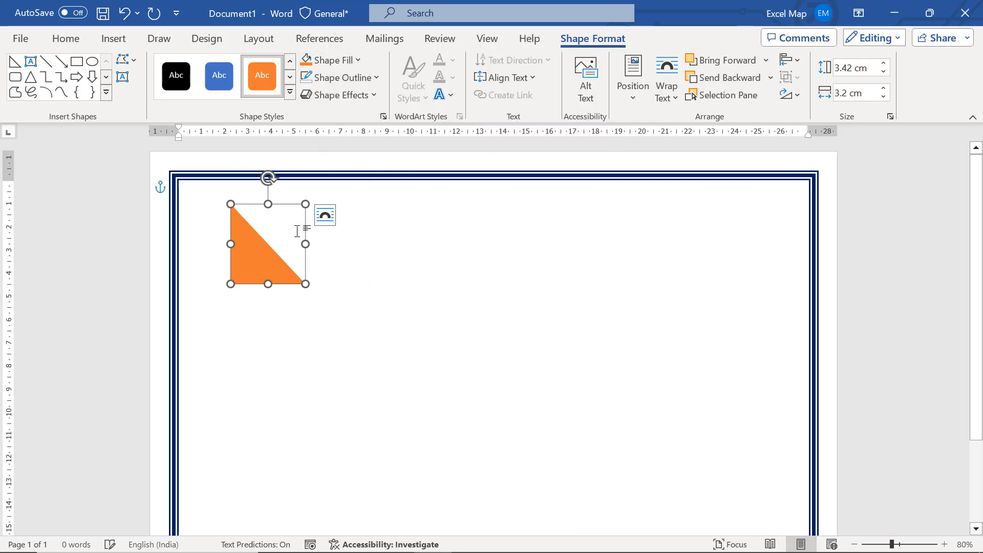
Rotate the triangle 90° clockwise and fit its right angle into the border's upper-left inner corner
left_click_drag(268, 179, 330, 226)
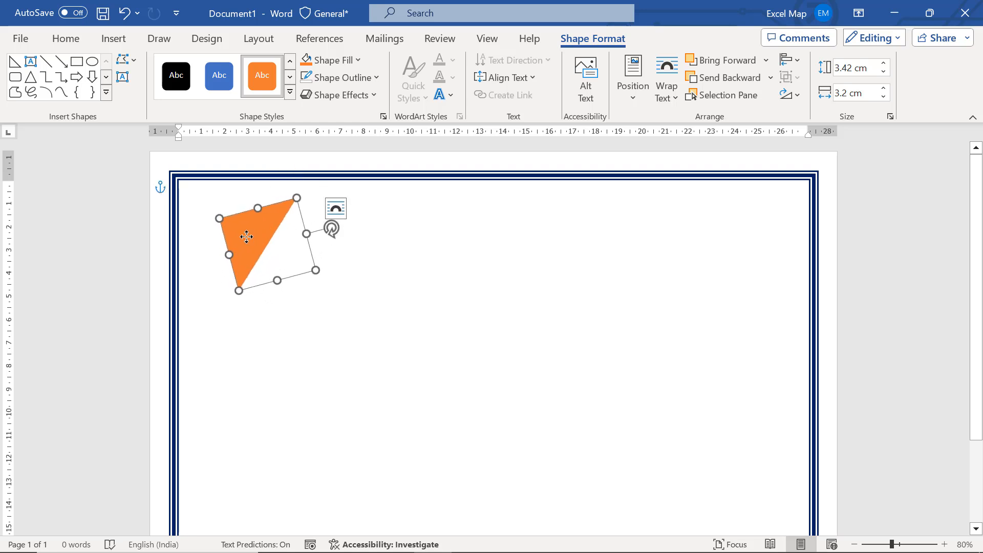
left_click_drag(262, 230, 222, 195)
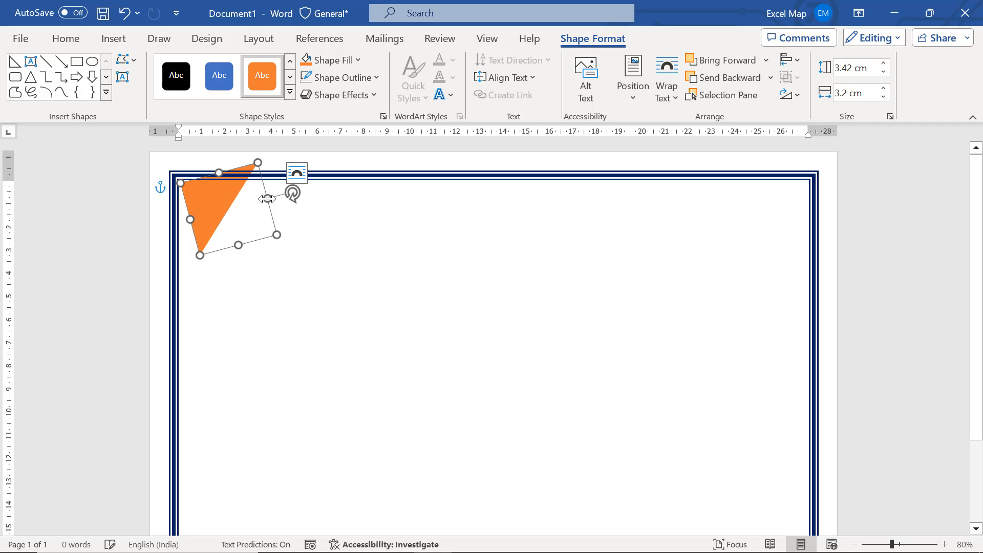
left_click_drag(292, 193, 224, 207)
left_click(345, 267)
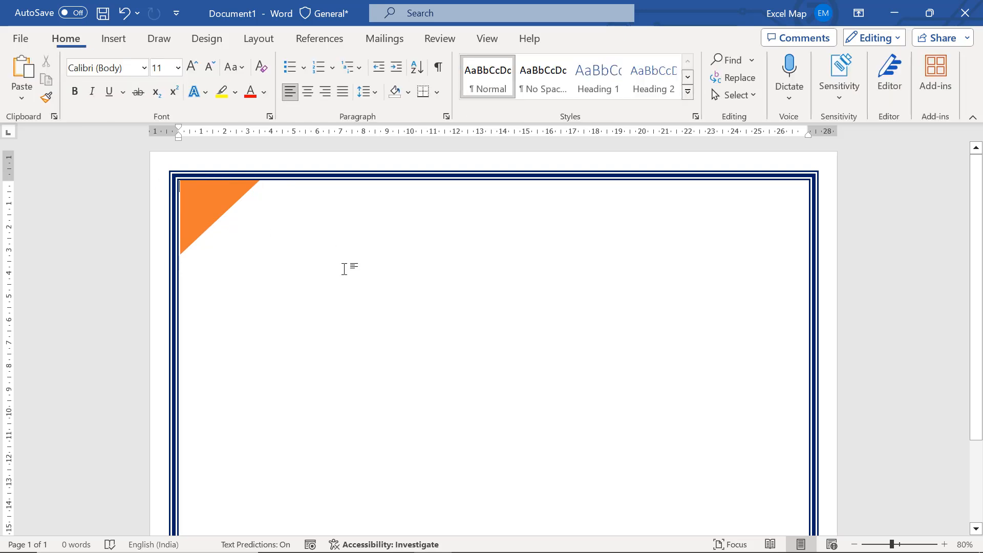
Duplicate the orange triangle and move the copy near the border's lower-right corner
left_click(210, 219)
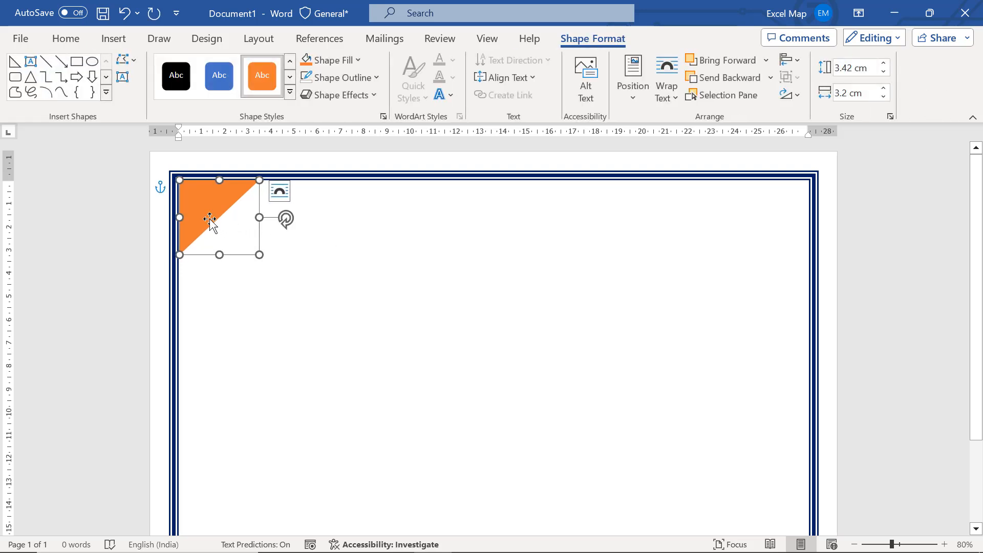
key("ctrl+c")
key("ctrl+v")
left_click_drag(210, 219, 428, 361)
scroll(428, 361, "down", 3)
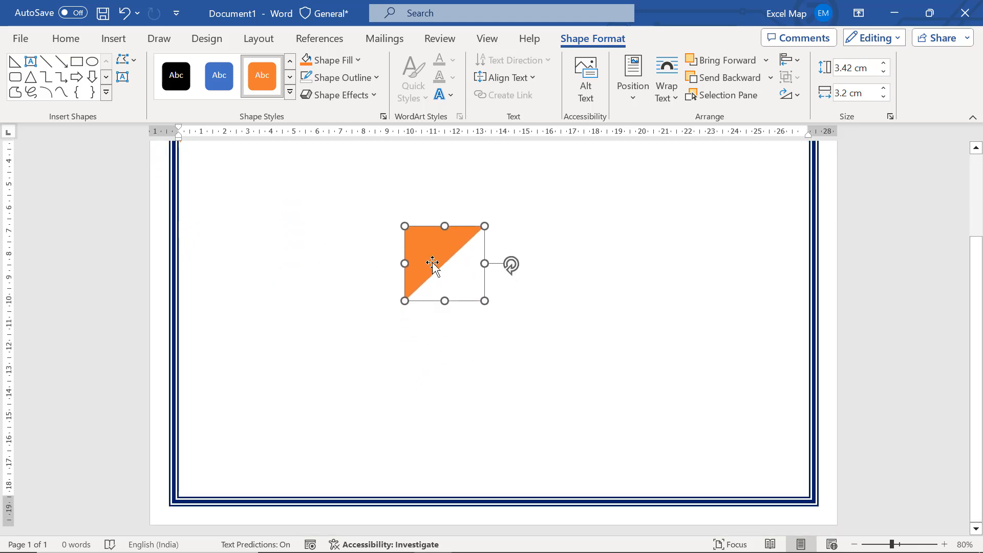
left_click_drag(432, 263, 647, 360)
left_click_drag(511, 283, 722, 417)
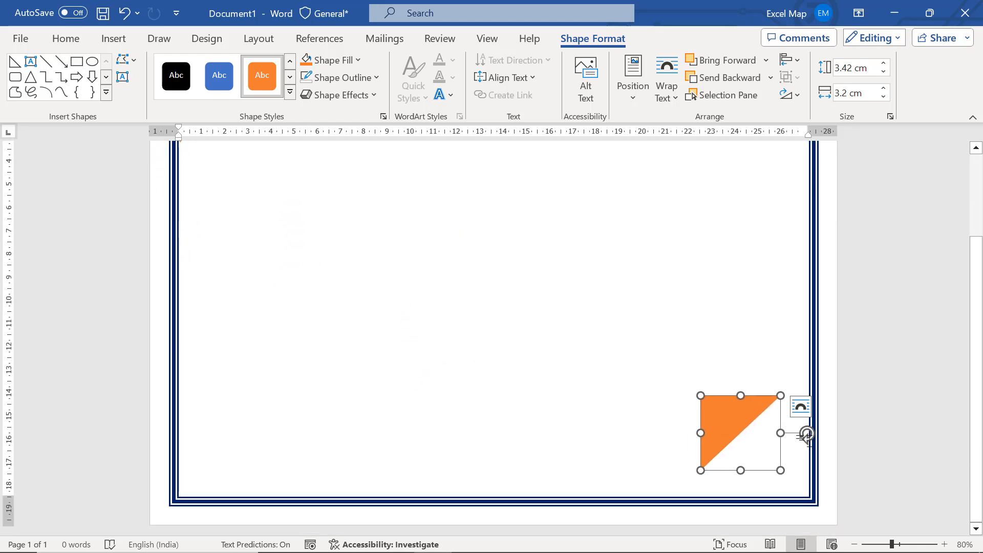
Rotate the copied triangle by a half turn and fit its right angle into the border's lower-right inner corner
left_click_drag(805, 433, 704, 425)
left_click_drag(765, 450, 783, 471)
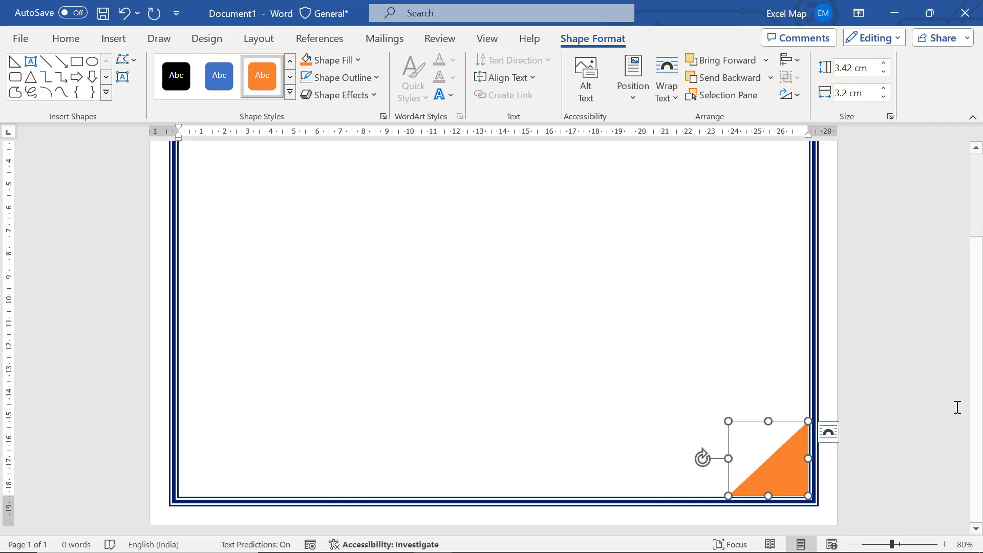
left_click(955, 403)
left_click_drag(973, 385, 968, 203)
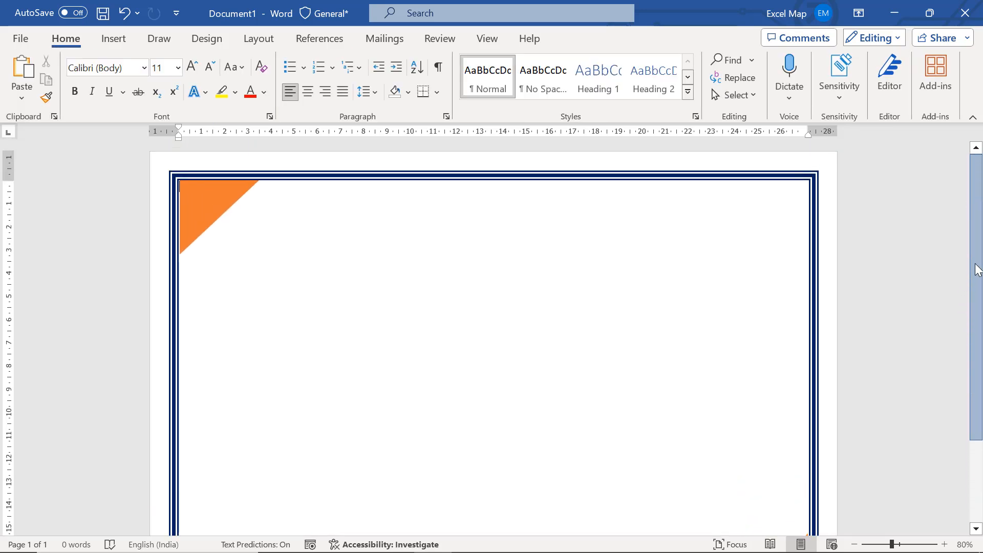
left_click_drag(975, 264, 973, 281)
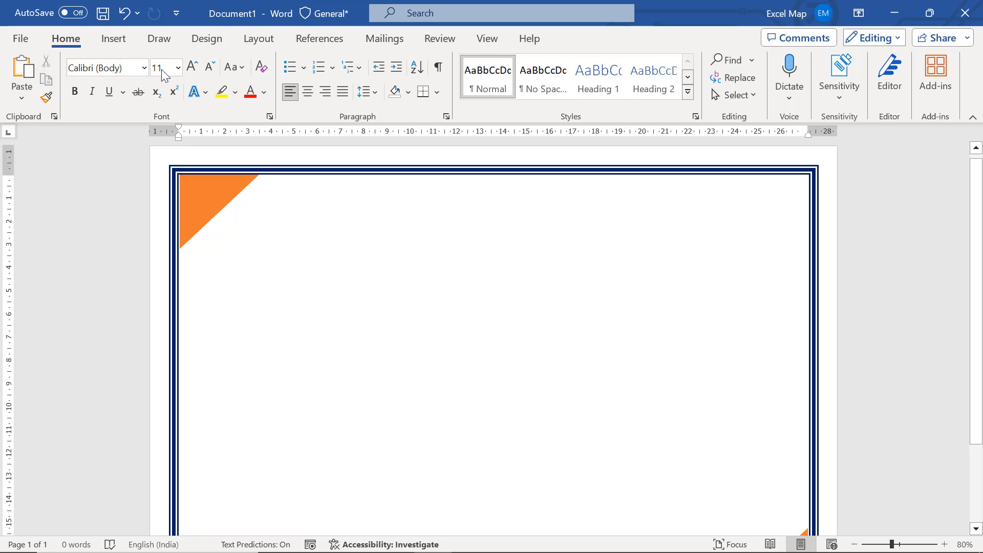
Insert plain black WordArt reading "SALWEEN TECHNOLOGIES" and move it near the page's upper centre, clear of the orange triangle
left_click(110, 46)
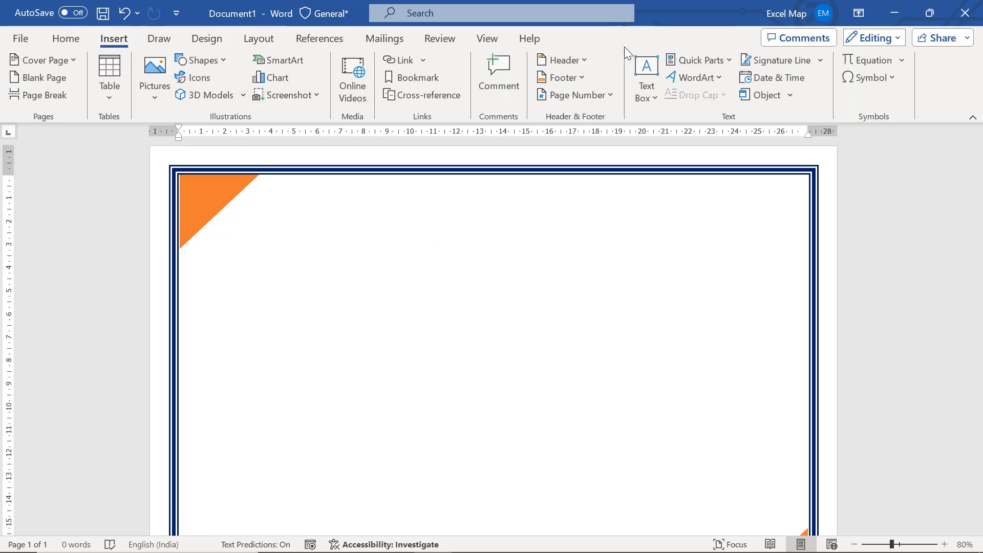
left_click(687, 76)
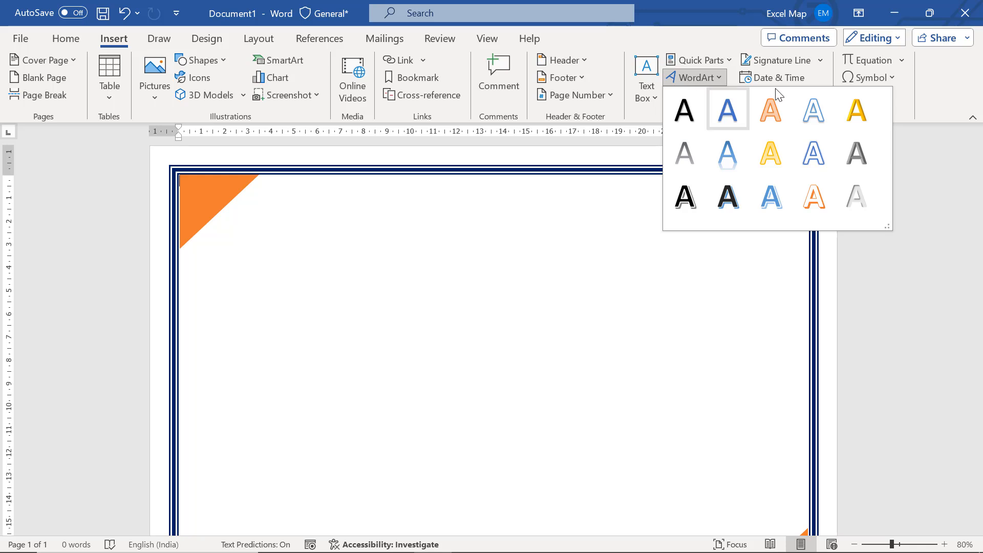
left_click(690, 112)
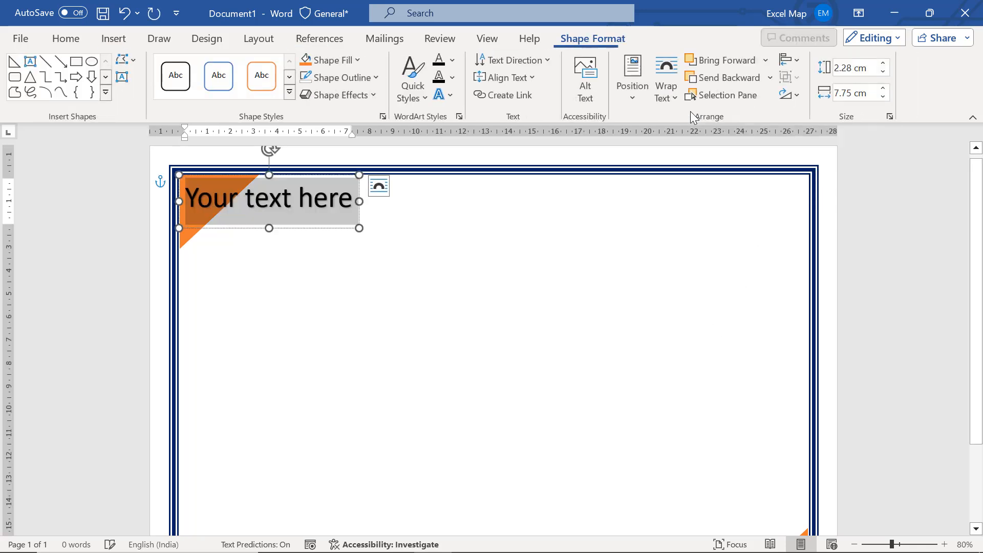
type("SALWEE")
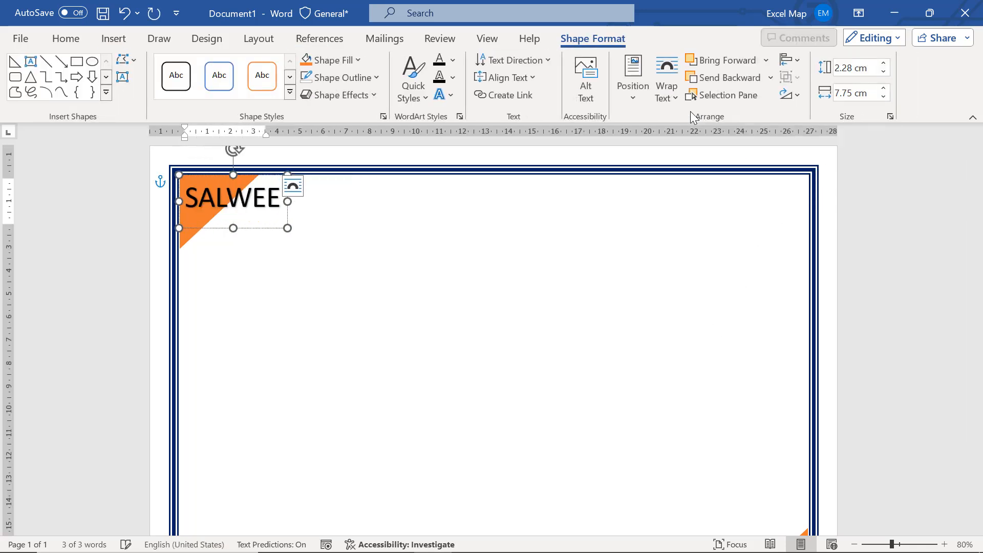
type("N TECHN")
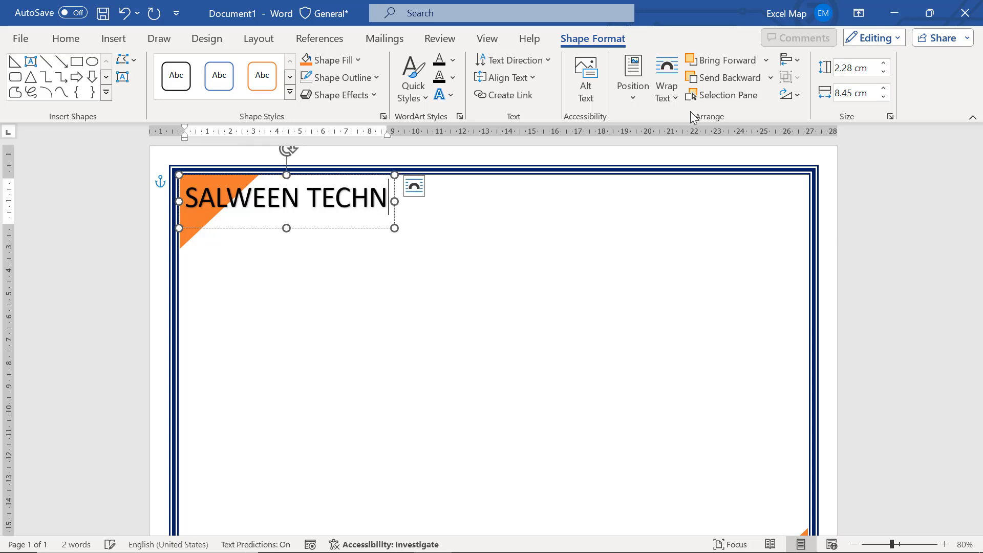
type("OLOGIES")
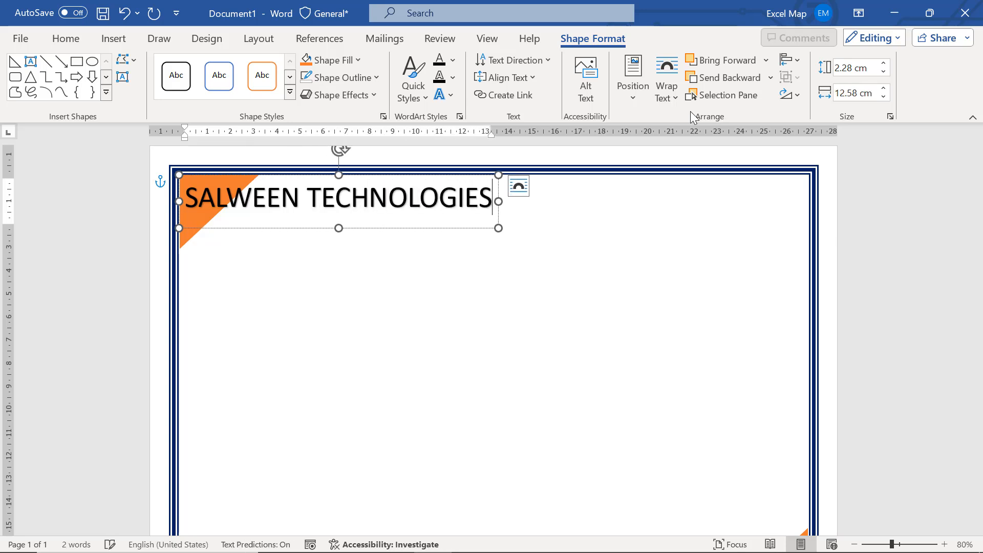
left_click_drag(473, 229, 652, 259)
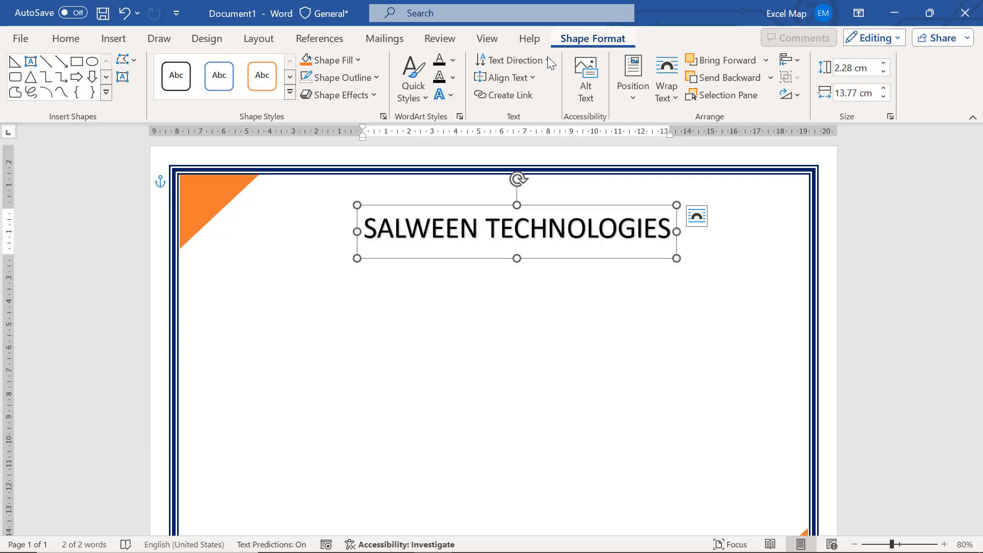
left_click(457, 79)
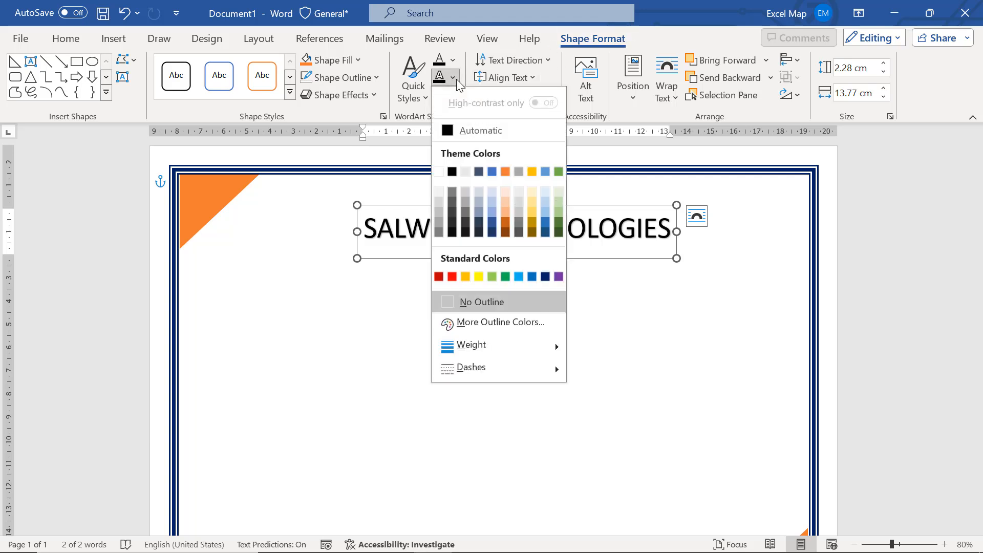
left_click(456, 79)
left_click(450, 93)
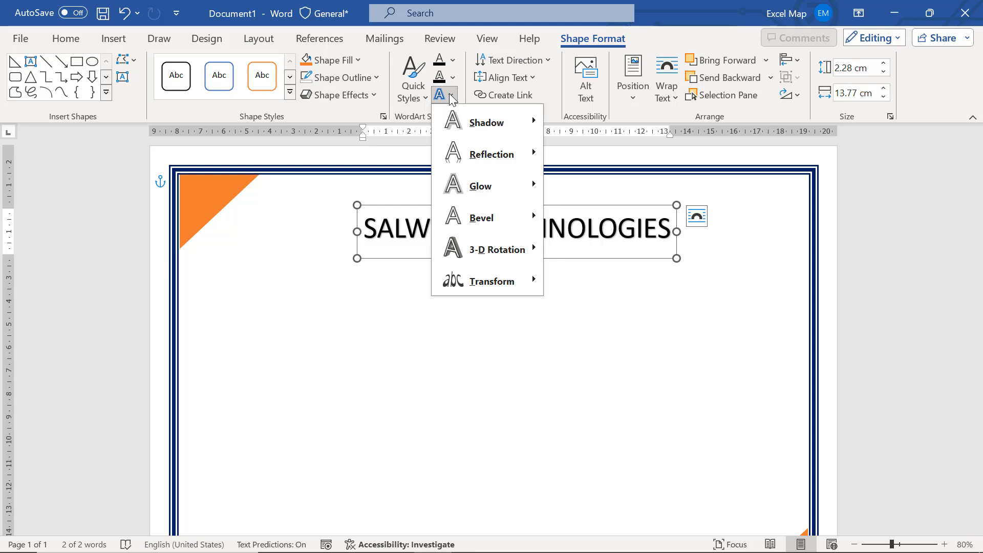
left_click(450, 93)
Apply the bold black WordArt style with a blue hard shadow to the title, enlarge it to 48 pt and recentre it
left_click(419, 97)
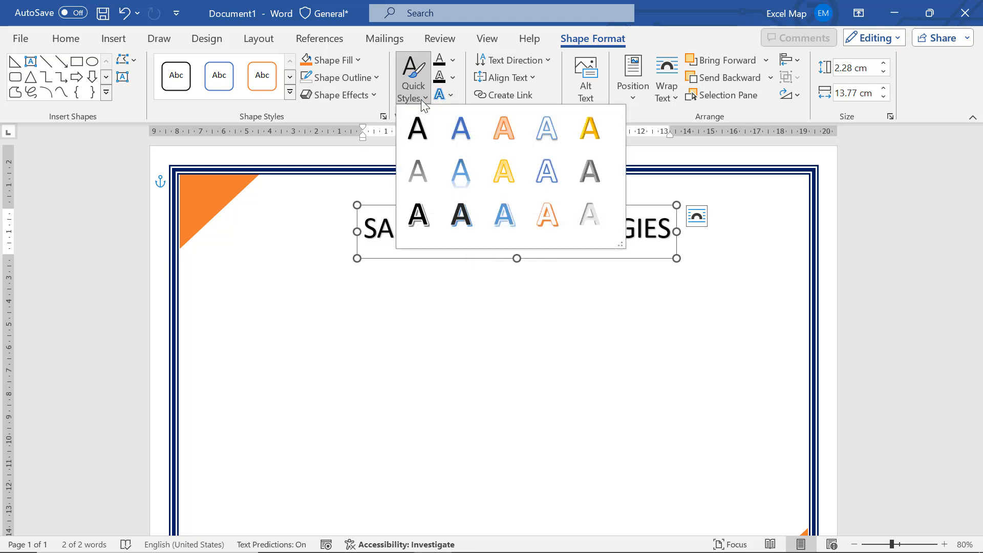
left_click(462, 216)
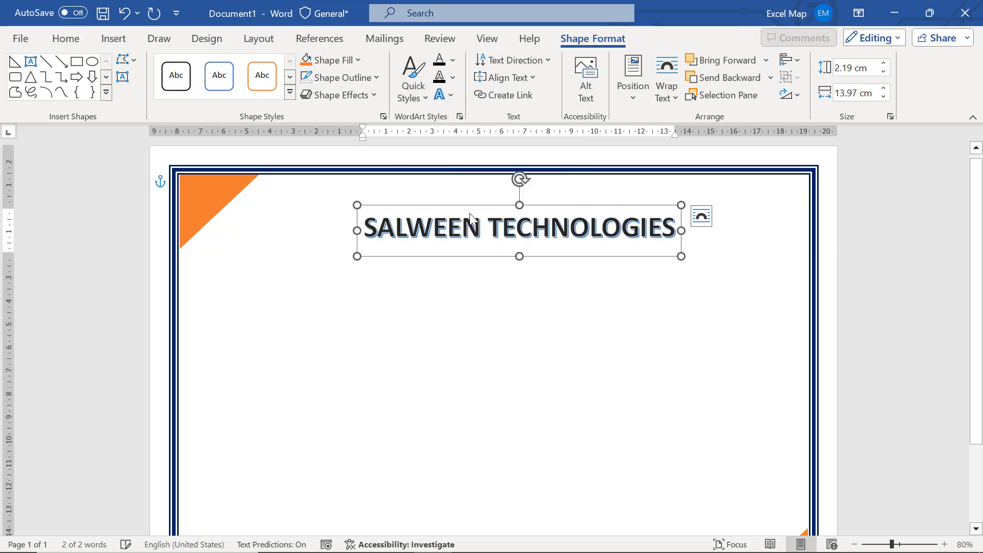
key("ctrl+shift+period")
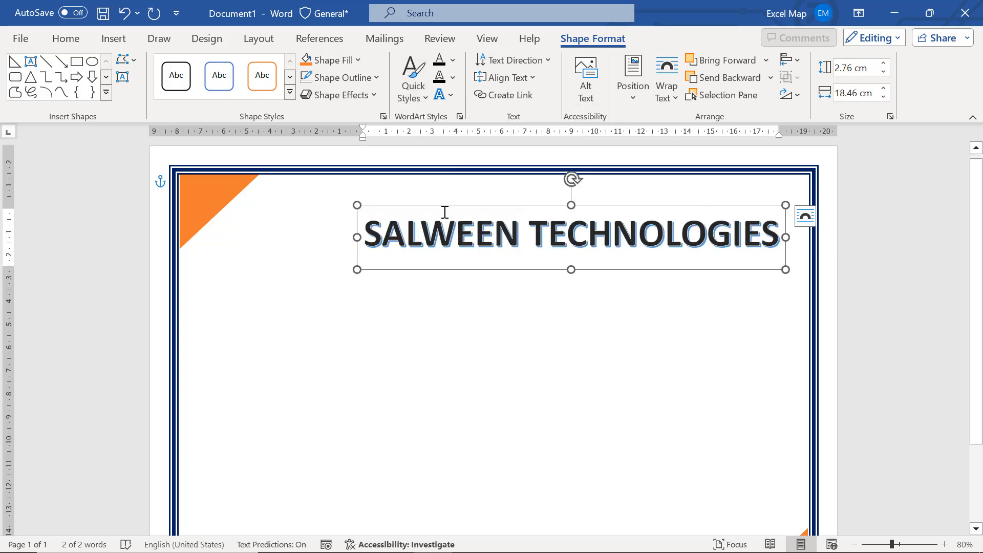
left_click_drag(487, 207, 459, 213)
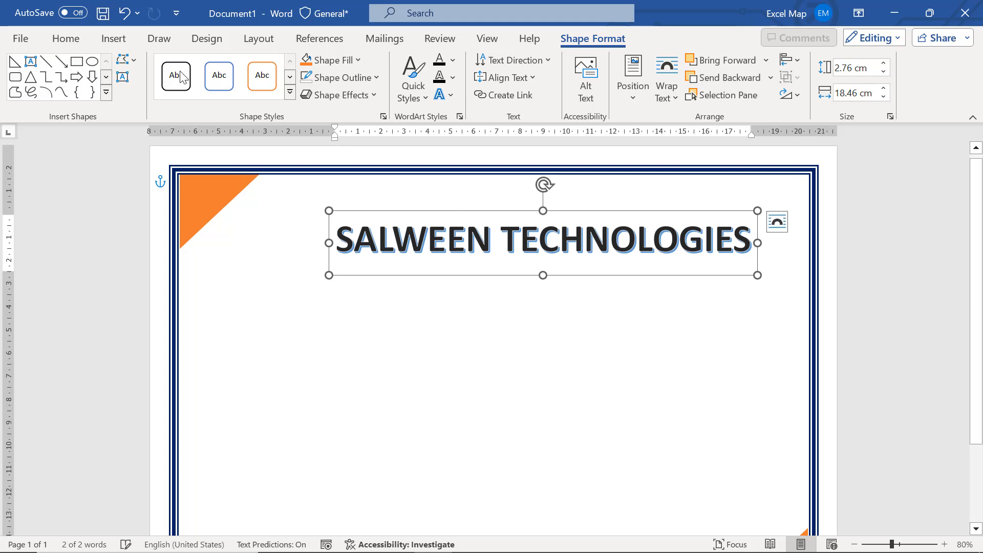
Try enlarging the title text to 72 pt, and undo the size change
left_click(69, 41)
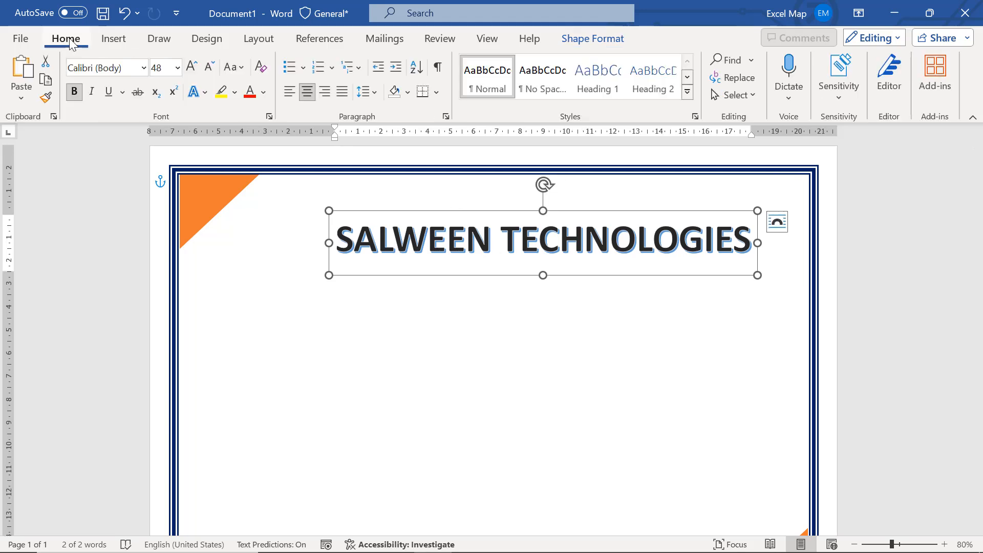
left_click(193, 67)
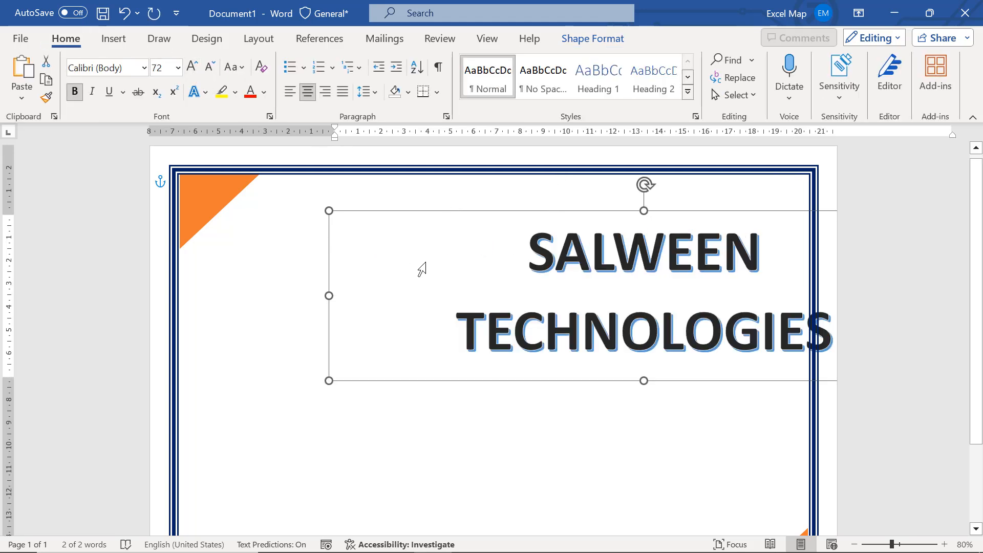
key("ctrl+z")
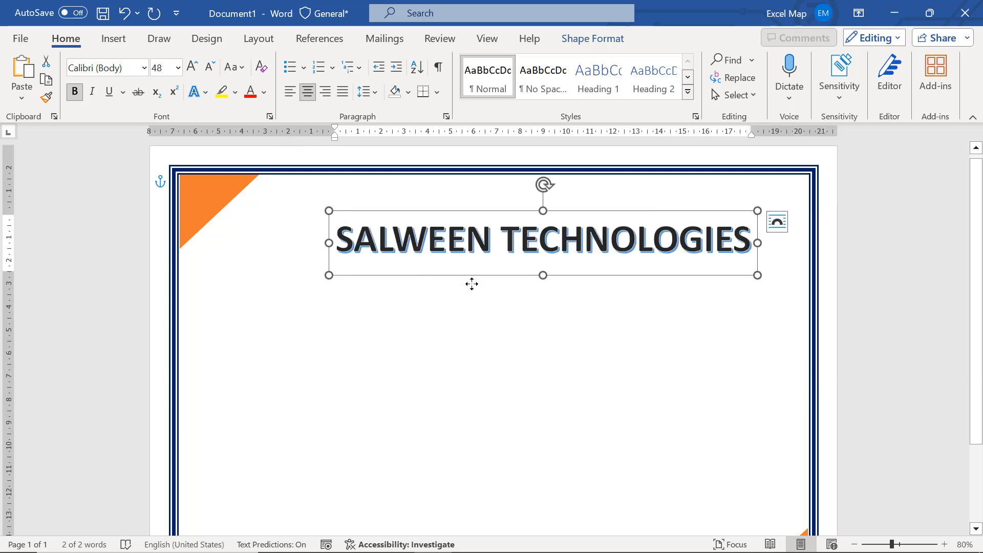
Nudge the title slightly down and to the left on the page, and deselect it
mouse_move(472, 284)
left_mouse_down()
mouse_move(464, 298)
mouse_move(472, 281)
left_mouse_up()
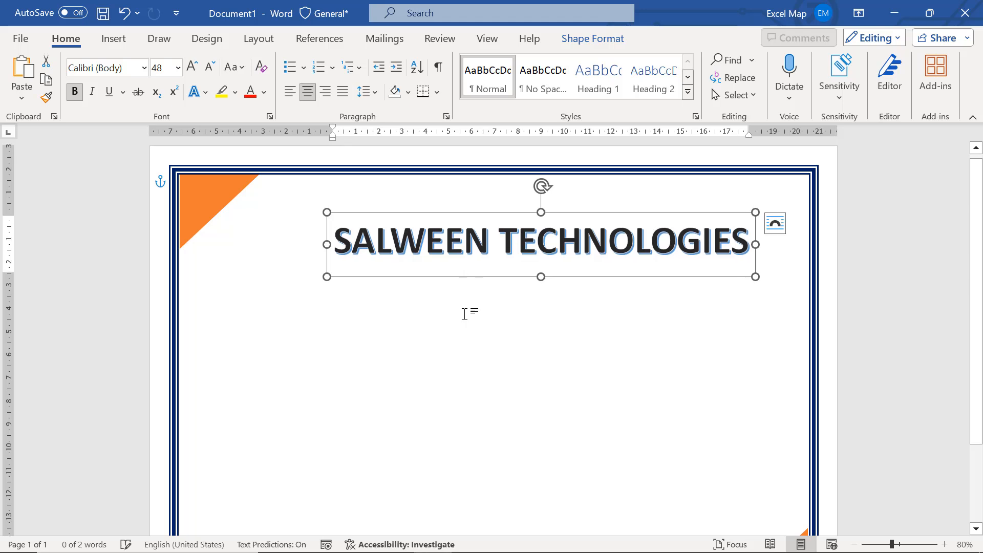
left_click(465, 314)
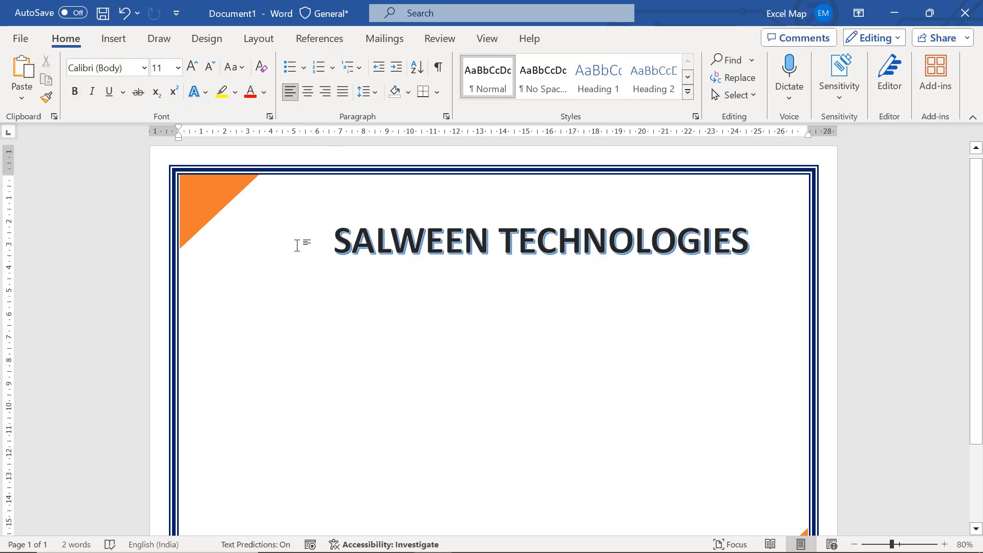
Search the stock icons for "software" and insert the solid monitor icon with a person and cursor
left_click(121, 40)
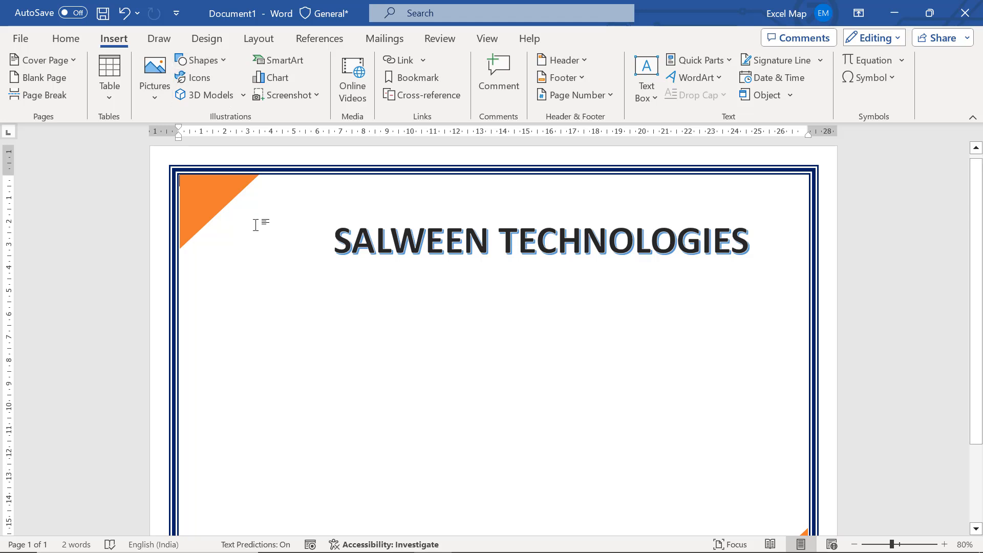
left_click(196, 77)
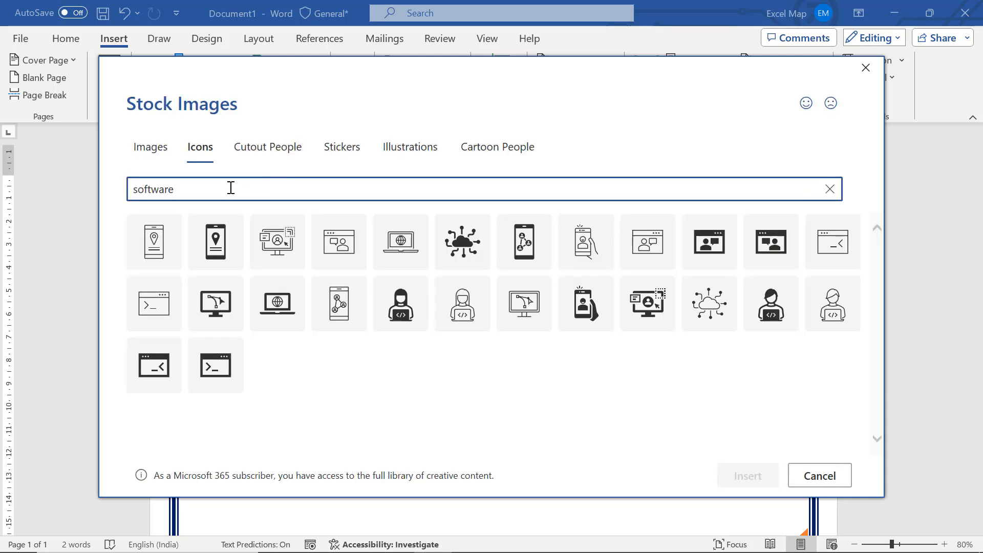
left_click(654, 307)
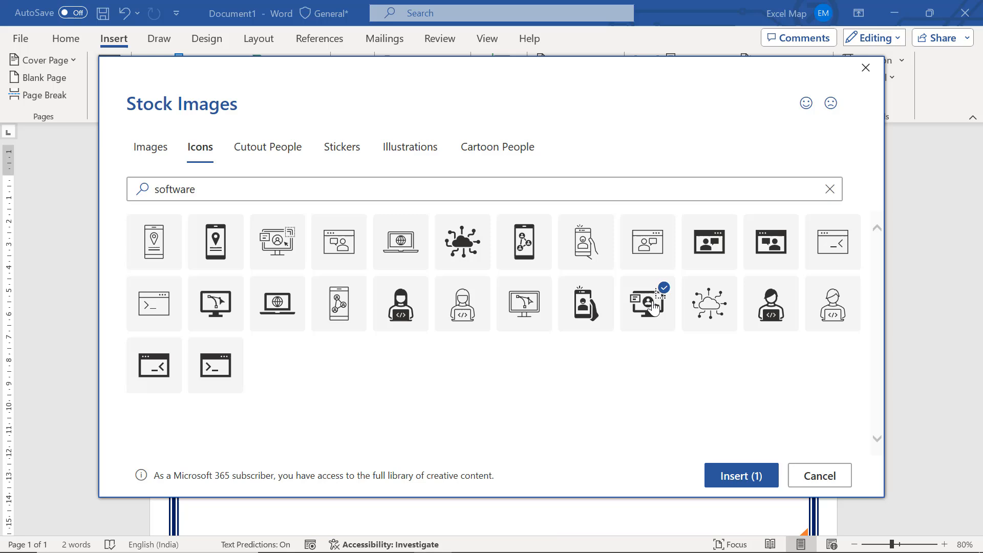
left_click(748, 476)
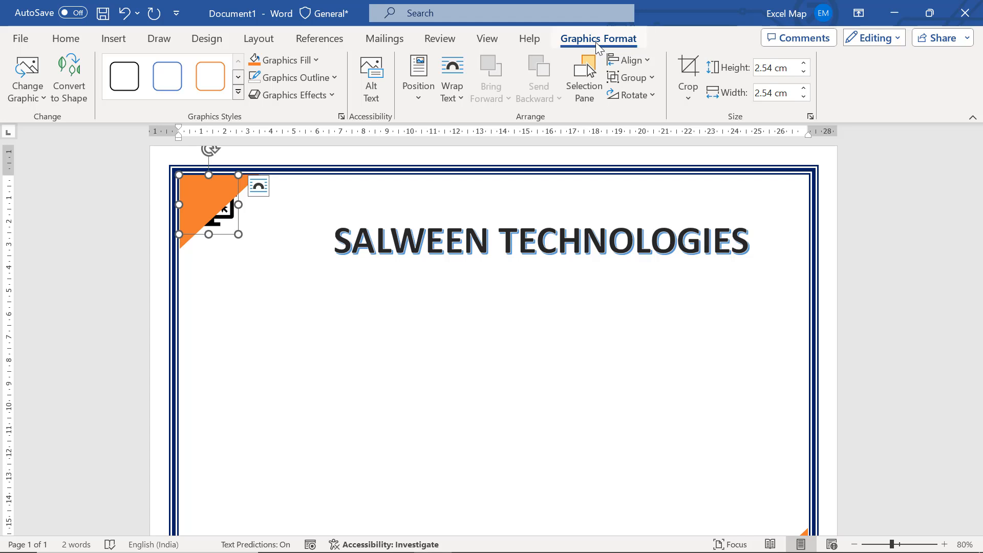
Give the monitor icon the top-centre position with text wrapping, and place it just before the title's first letter
left_click(424, 100)
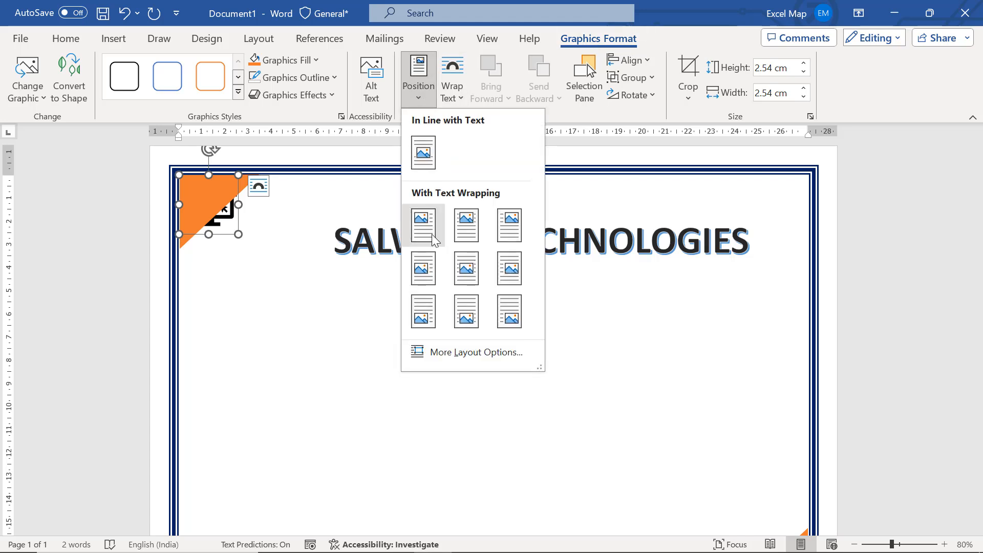
left_click(461, 228)
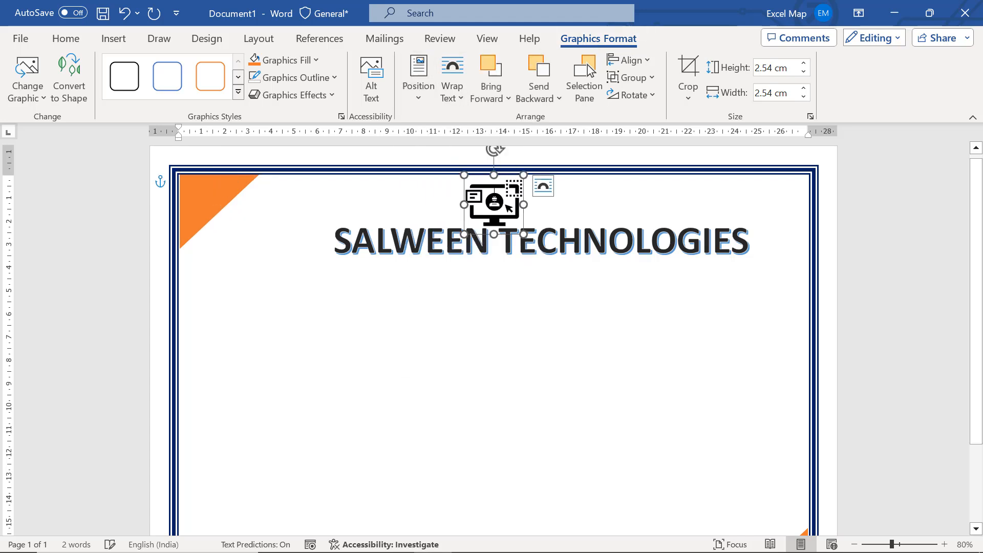
left_click_drag(498, 203, 290, 237)
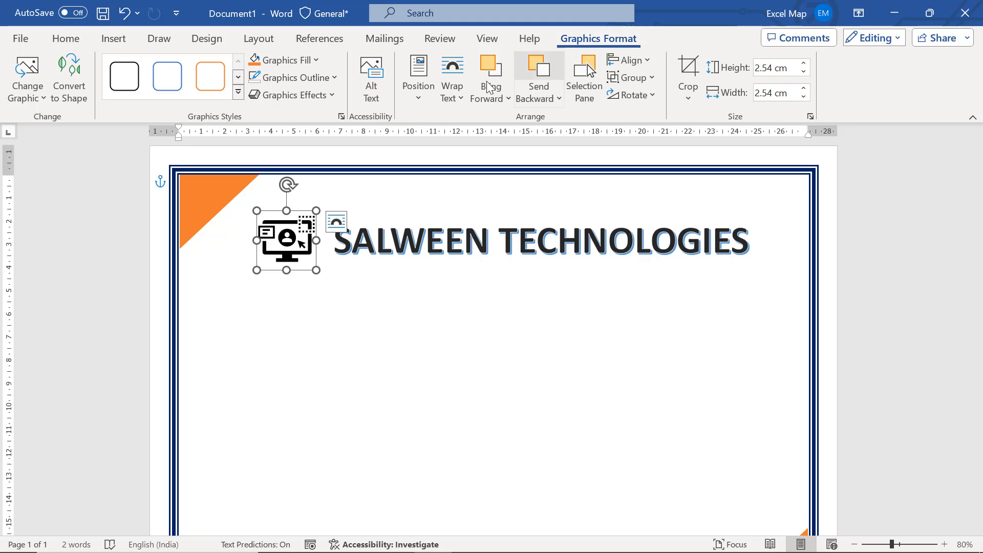
Fill the monitor icon with red, and restyle the title in blue with a decorative serif font
left_click(316, 61)
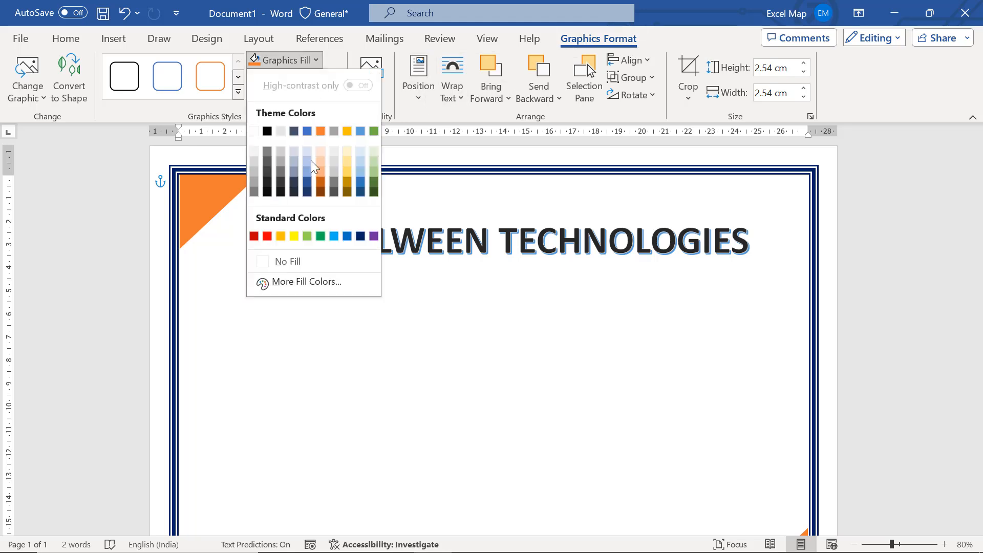
left_click(267, 236)
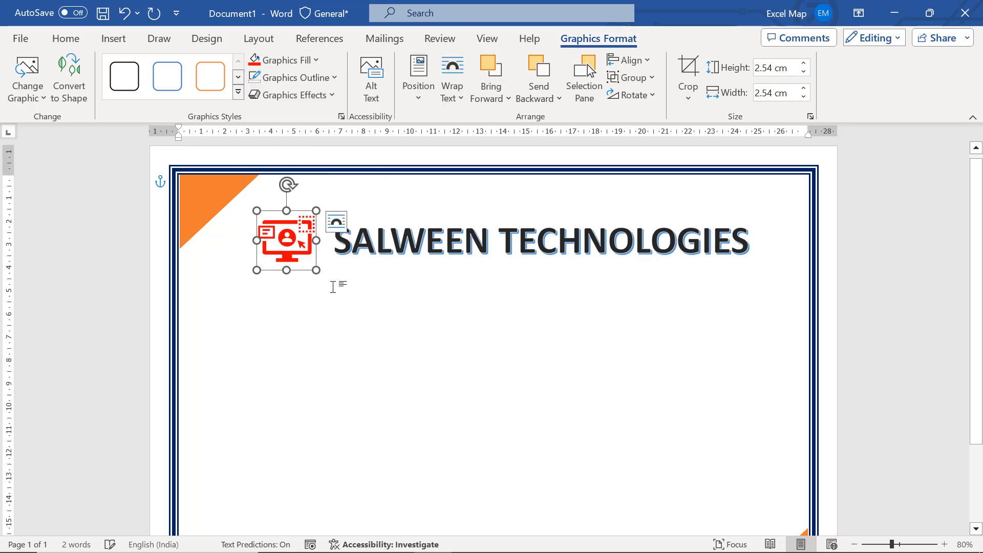
left_click(334, 282)
left_click(696, 244)
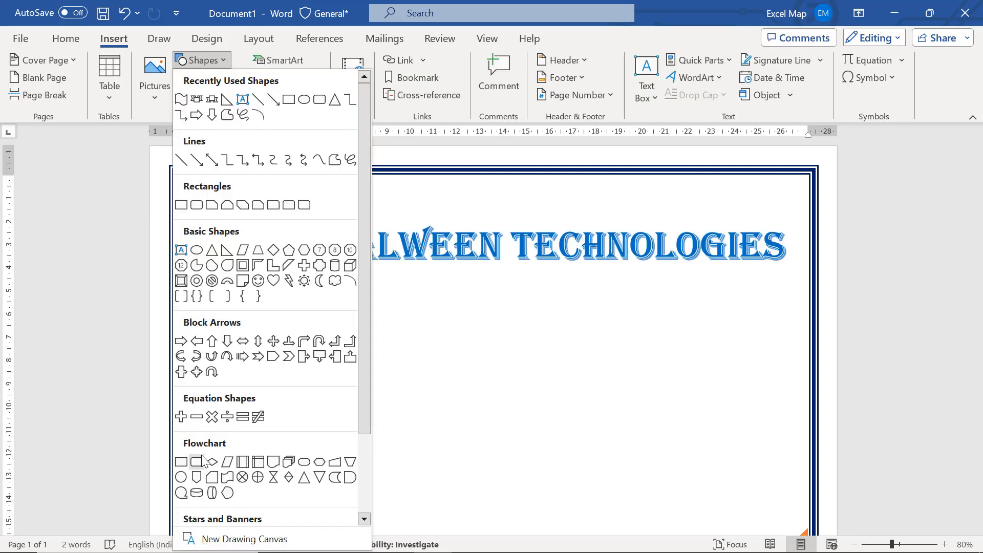
Draw a rounded banner about 16.4 by 1.35 cm containing "COURSE COMPLETION CERTIFICATE" and centre it under the title
left_click(203, 463)
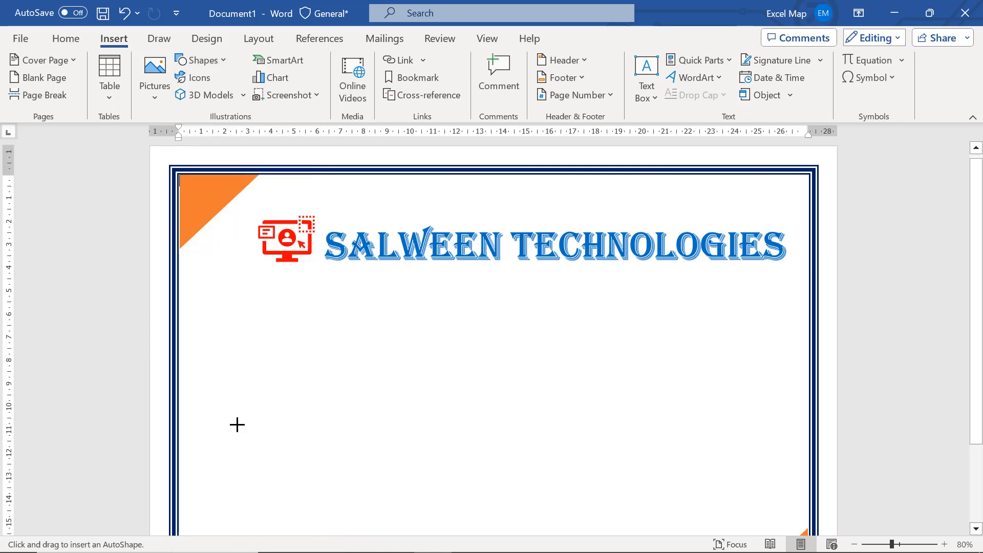
mouse_move(357, 281)
left_mouse_down()
mouse_move(654, 278)
mouse_move(726, 340)
mouse_move(739, 313)
left_mouse_up()
type("COURSE COMPLETION CERTIFICATE")
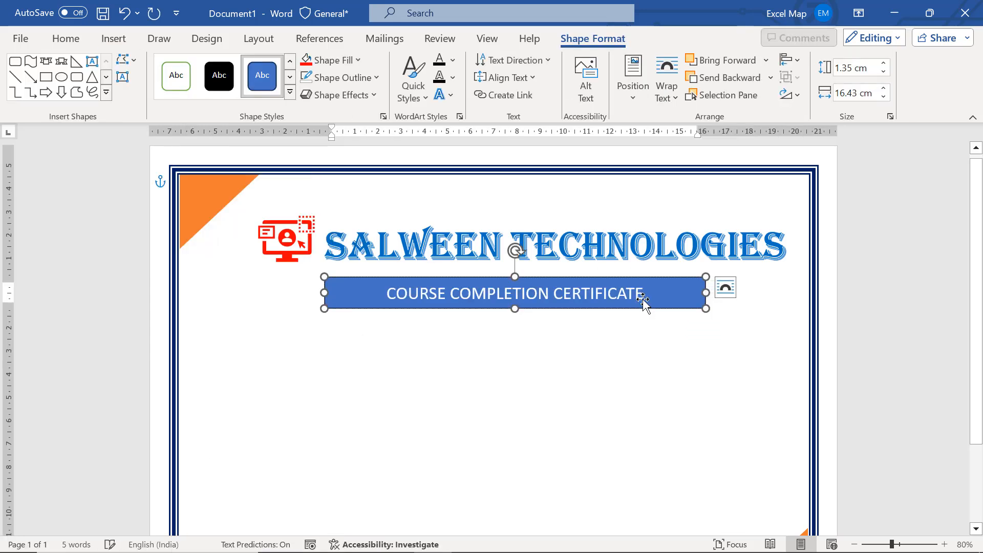
left_click_drag(667, 307, 681, 301)
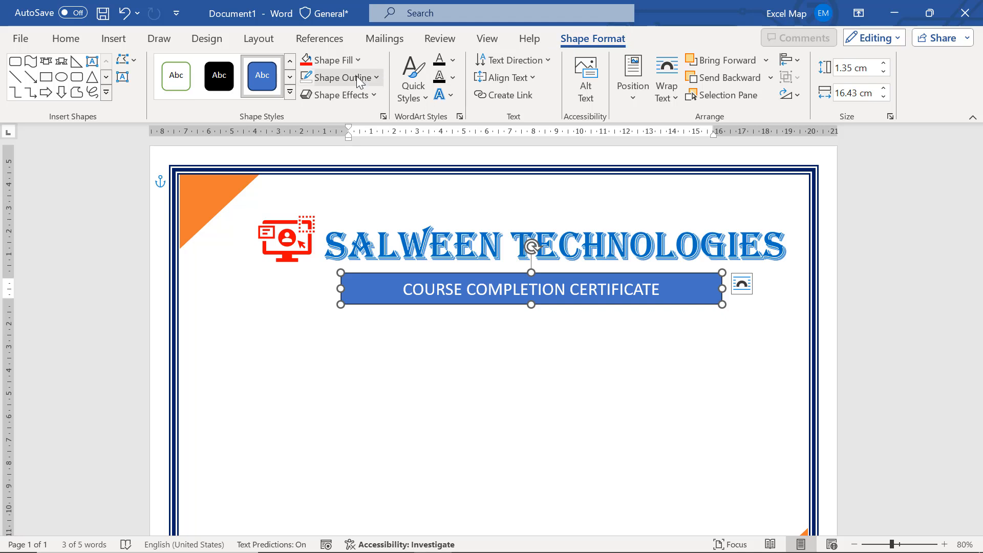
Remove the fill from the rounded banner below the title
left_click(350, 61)
left_click(349, 261)
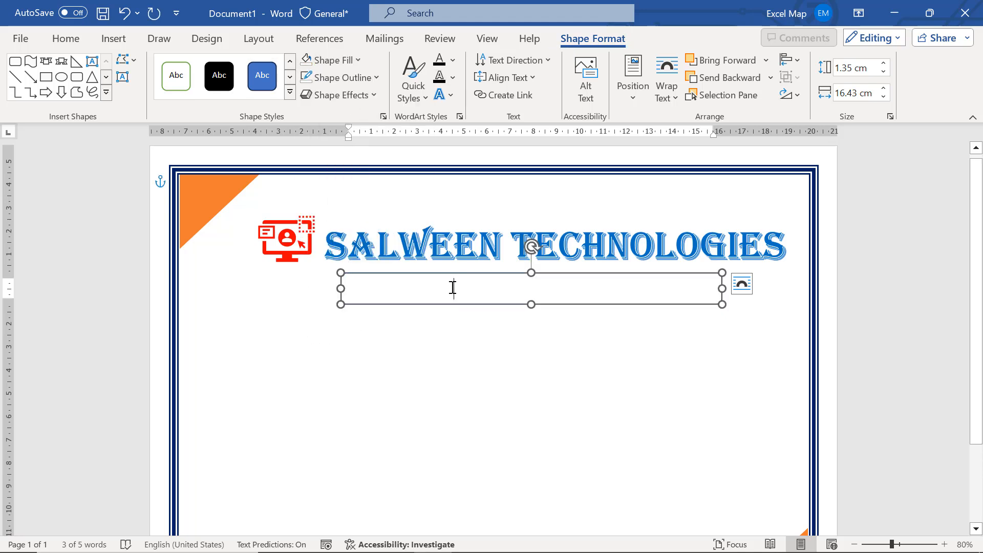
Format the banner's "COURSE COMPLETION CERTIFICATE" text as red, bold and 24 pt
triple_click(453, 288)
left_click(72, 41)
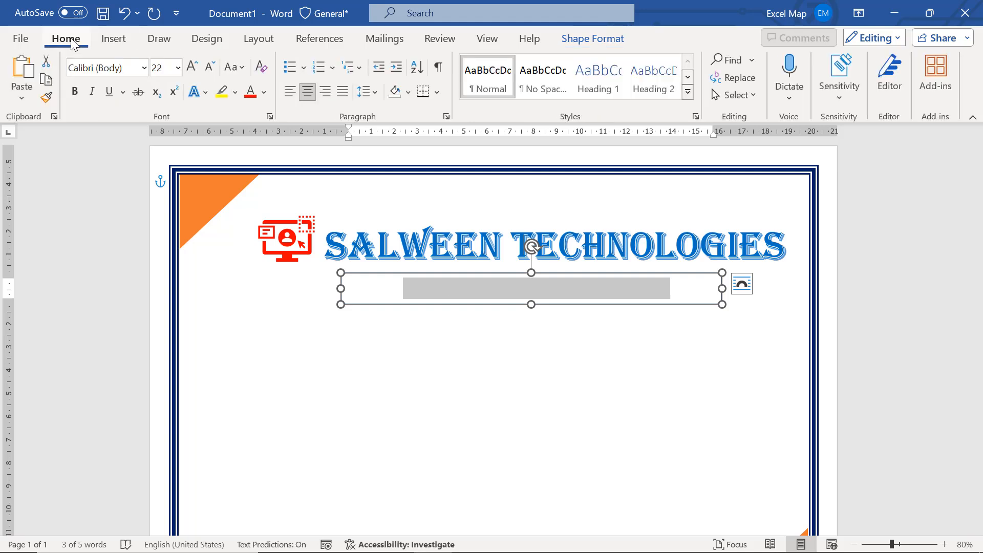
left_click(251, 91)
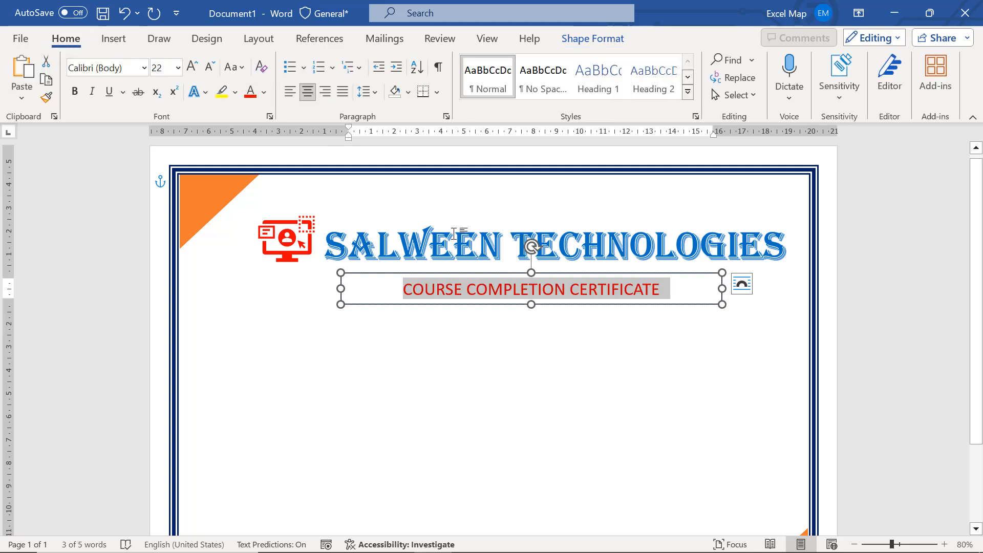
key("ctrl+b")
key("ctrl+shift+period")
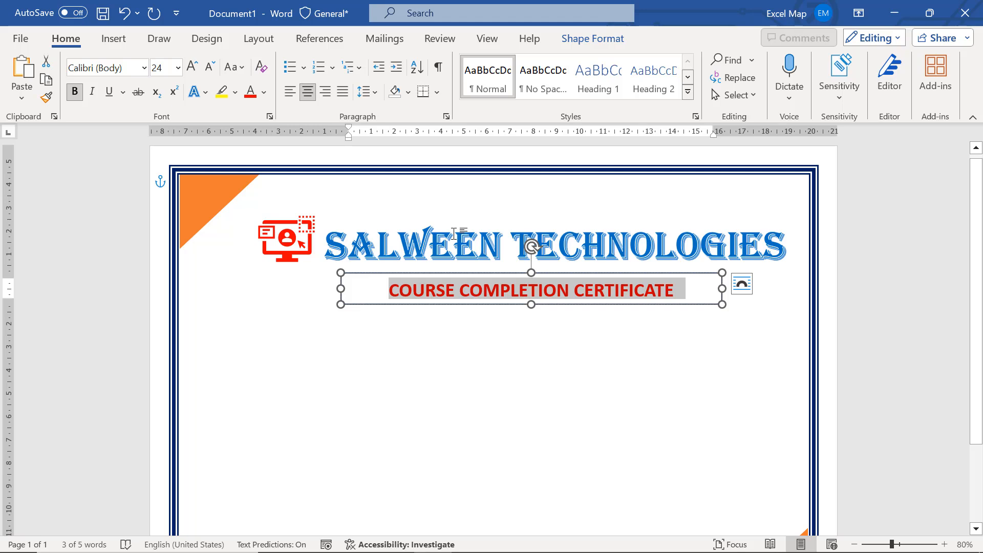
Enlarge the banner text to 26 pt and give the banner a dark blue outline 3 pt thick
key("ctrl+shift+period")
left_click(592, 38)
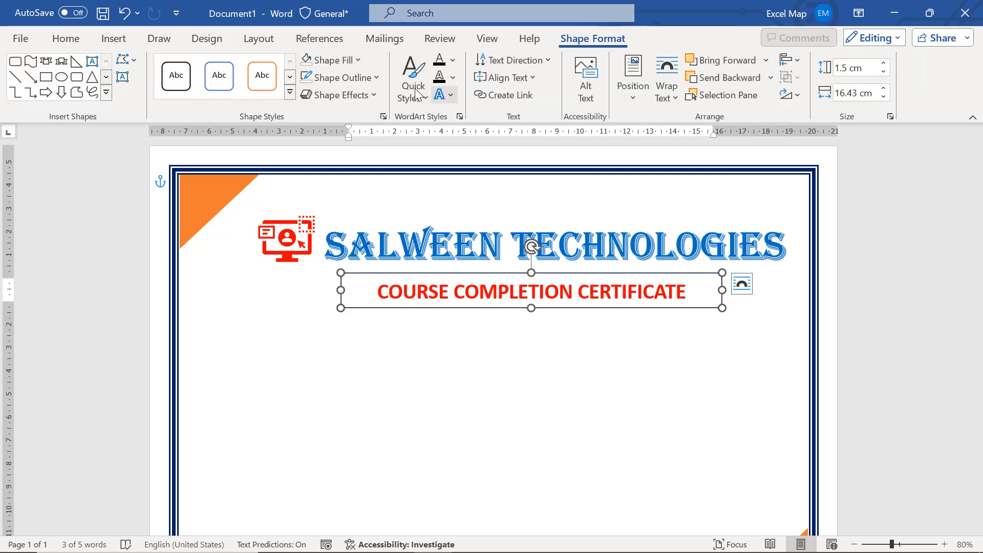
left_click(377, 77)
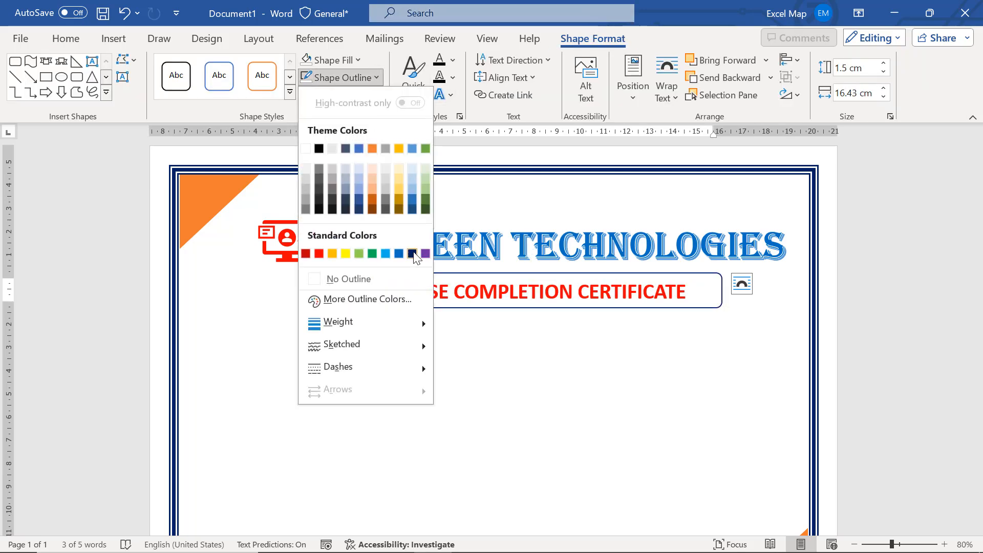
left_click(412, 254)
left_click(370, 83)
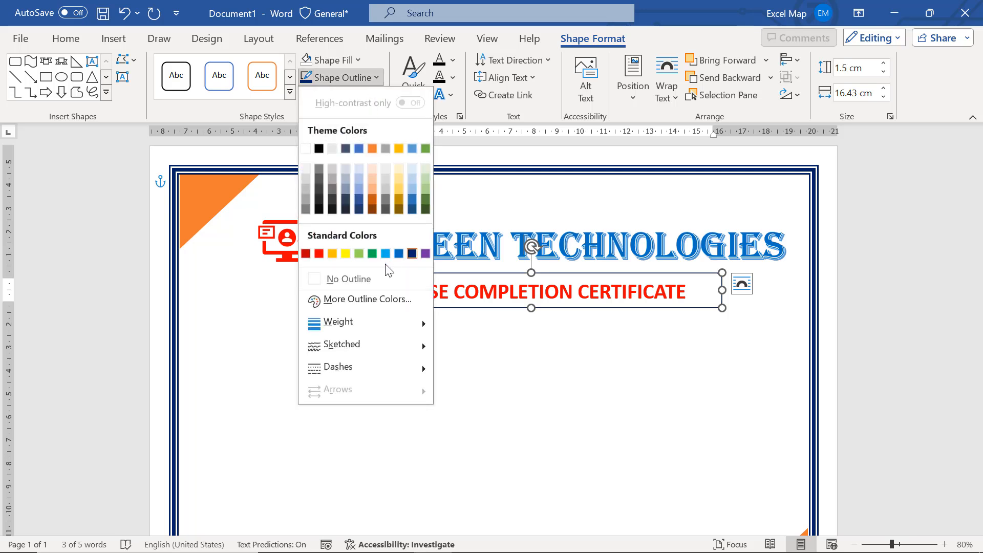
mouse_move(382, 318)
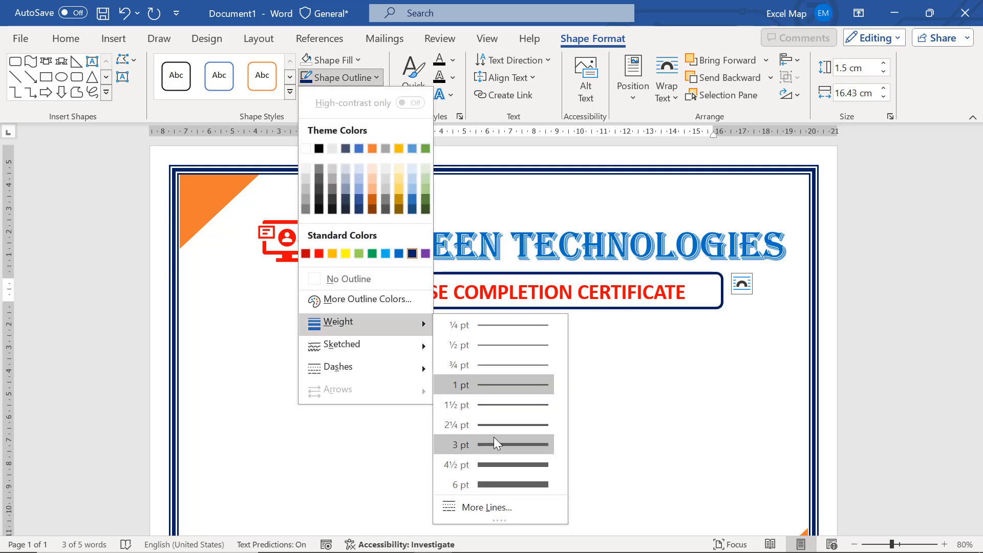
left_click(493, 437)
left_click(593, 384)
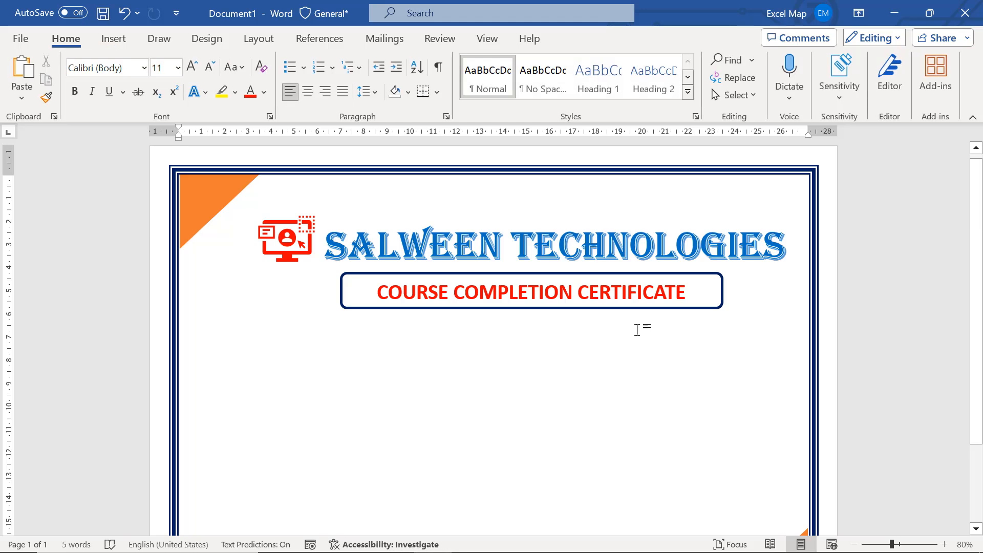
Change the font of the banner's "COURSE COMPLETION CERTIFICATE" text to Elephant
triple_click(684, 291)
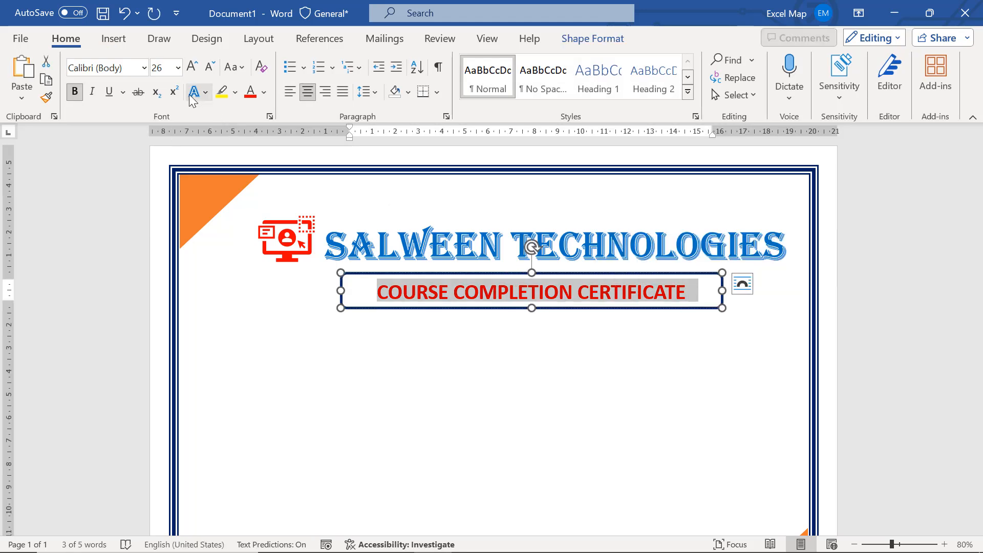
left_click(144, 68)
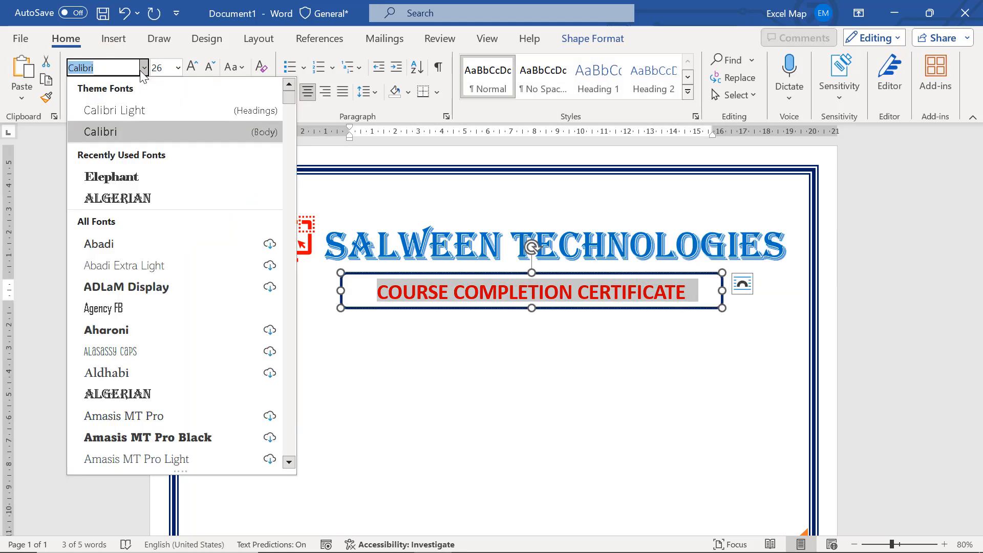
left_click(148, 176)
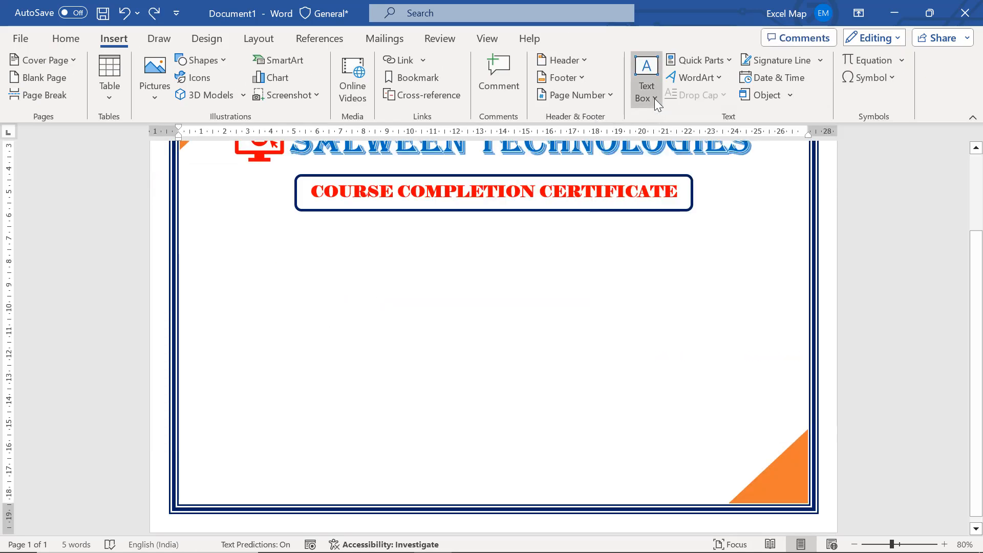
Draw a text box about 23.8 by 8.9 cm below the banner and enter "Hereby certify that Mr./Ms." followed by a long underscore blank
left_click(654, 98)
left_click(675, 404)
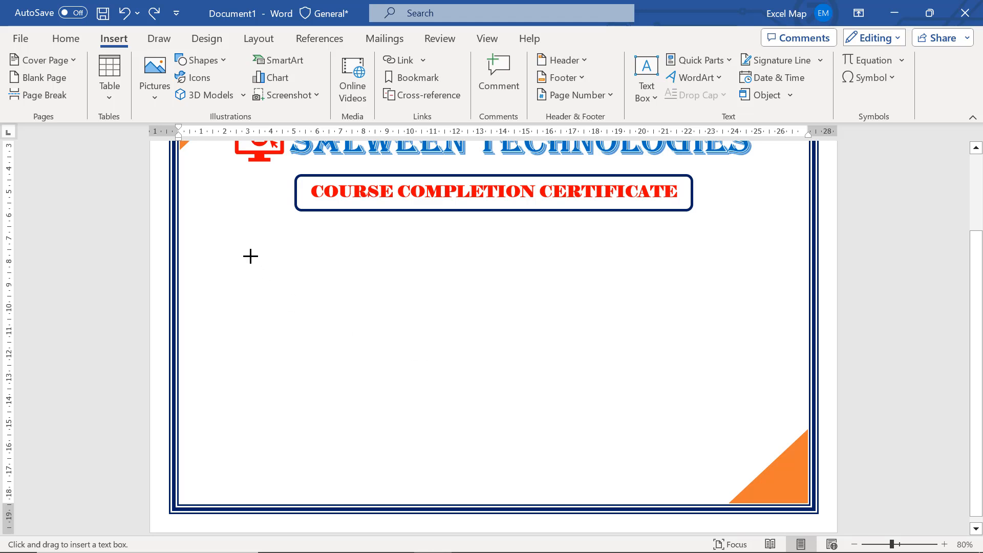
left_click_drag(219, 235, 771, 440)
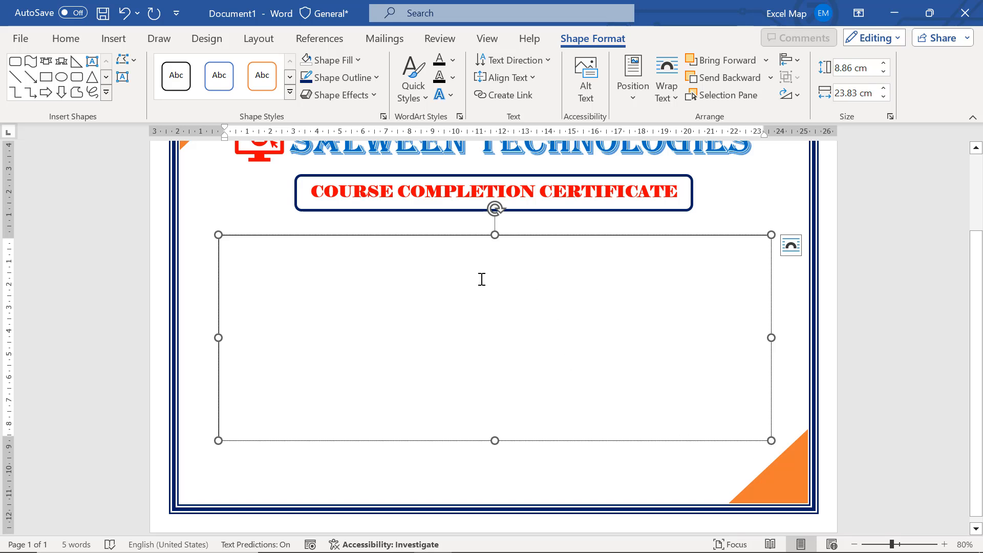
type("h")
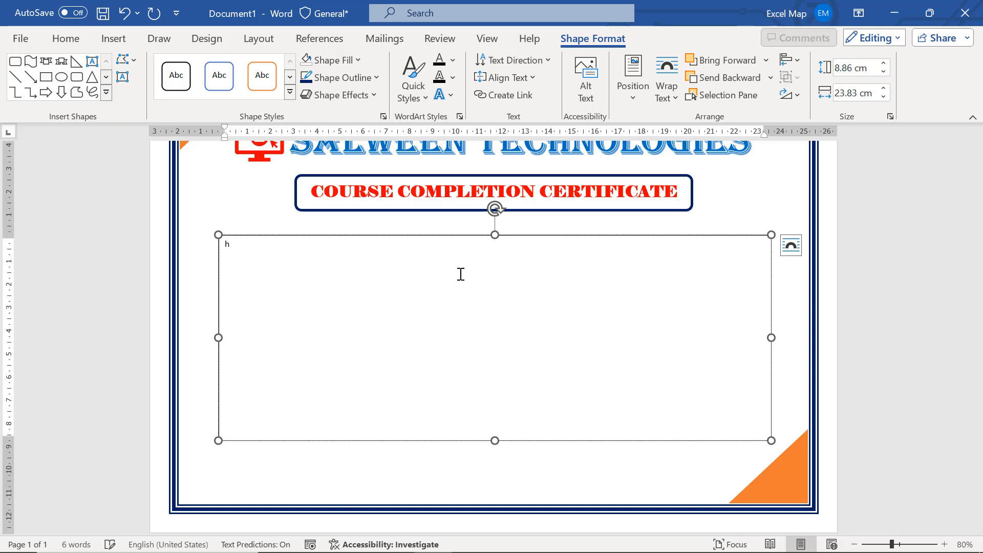
type("Hereby certify that Mr/Ms _______________________")
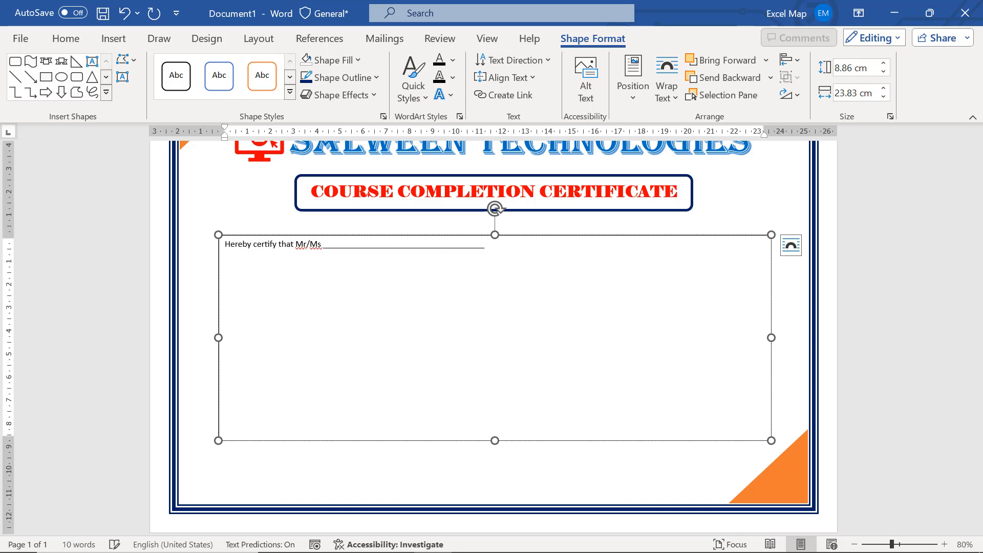
type("________________")
Enlarge all the text in the certificate text box to 20 pt
key("ctrl+a")
key("ctrl+shift+period")
key("ctrl+shift+period")
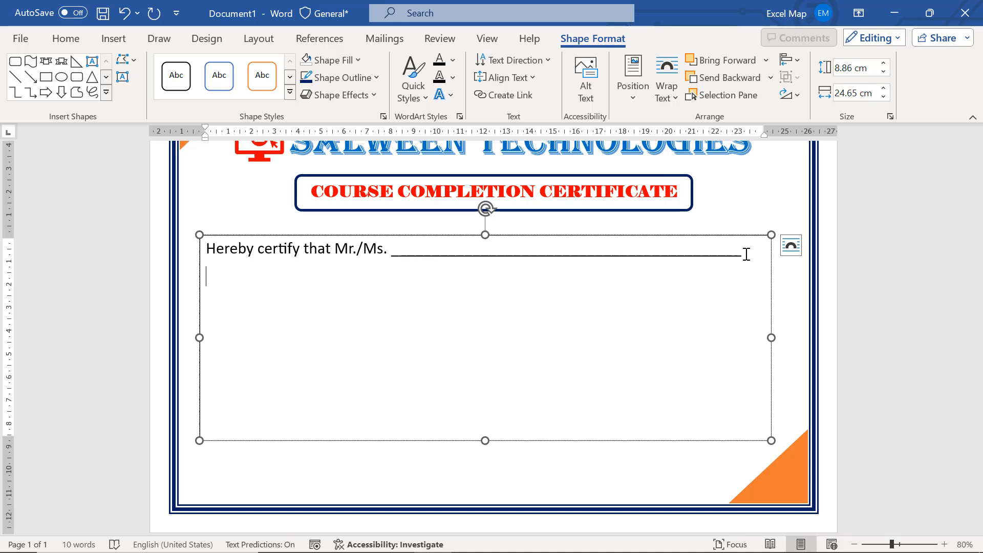
Add a second line reading "Successfully completed training in" and "Student ID", each followed by an underscore blank
type("Successfully comple")
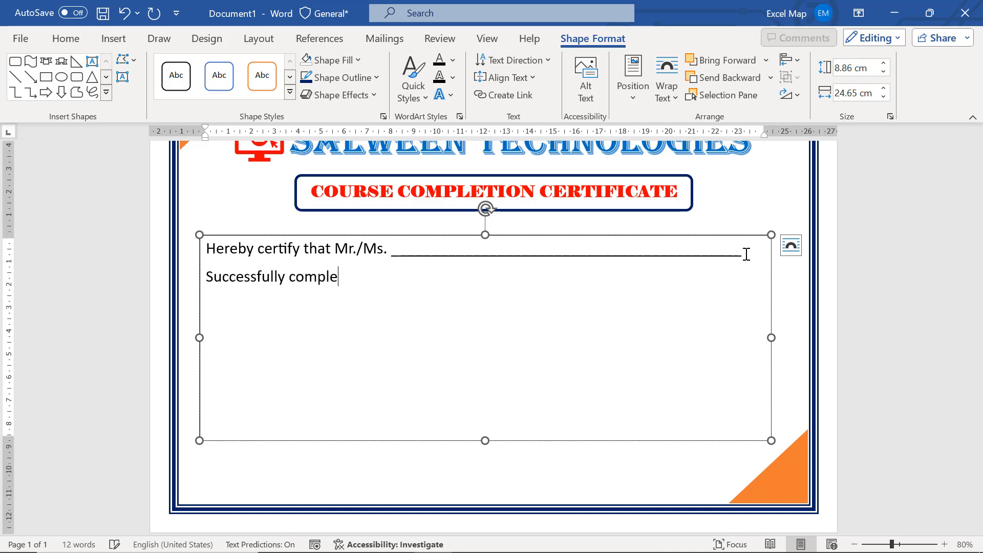
type("ted training in ")
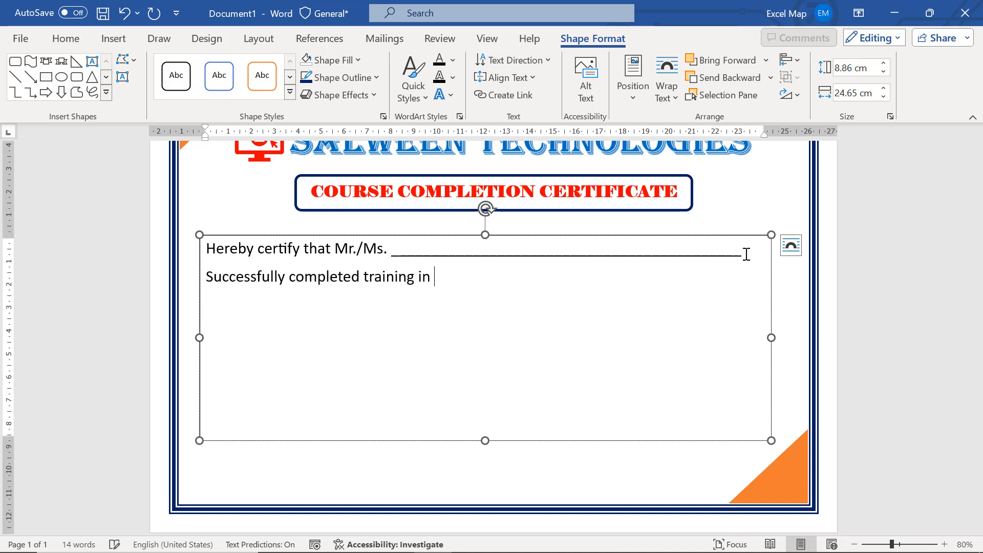
type("___________________")
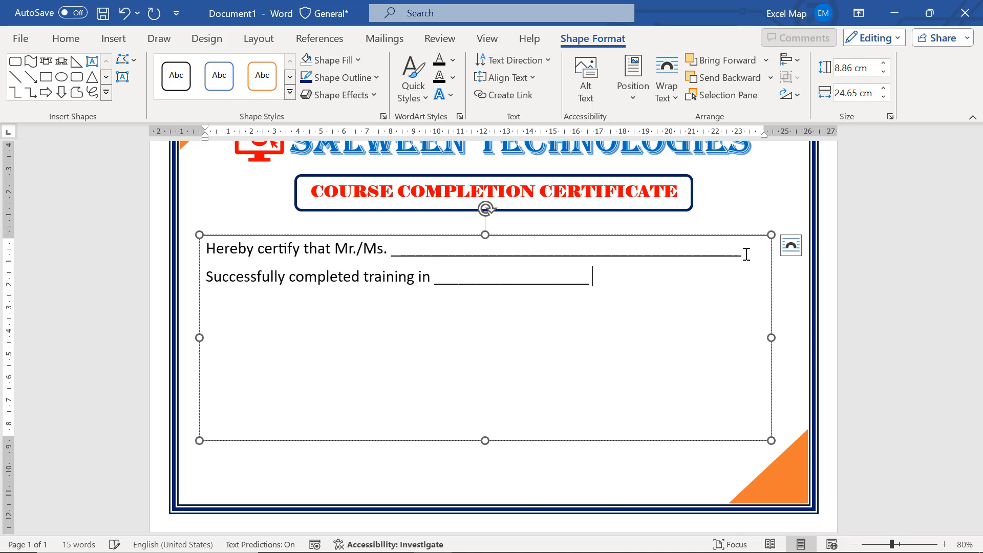
type(" Student")
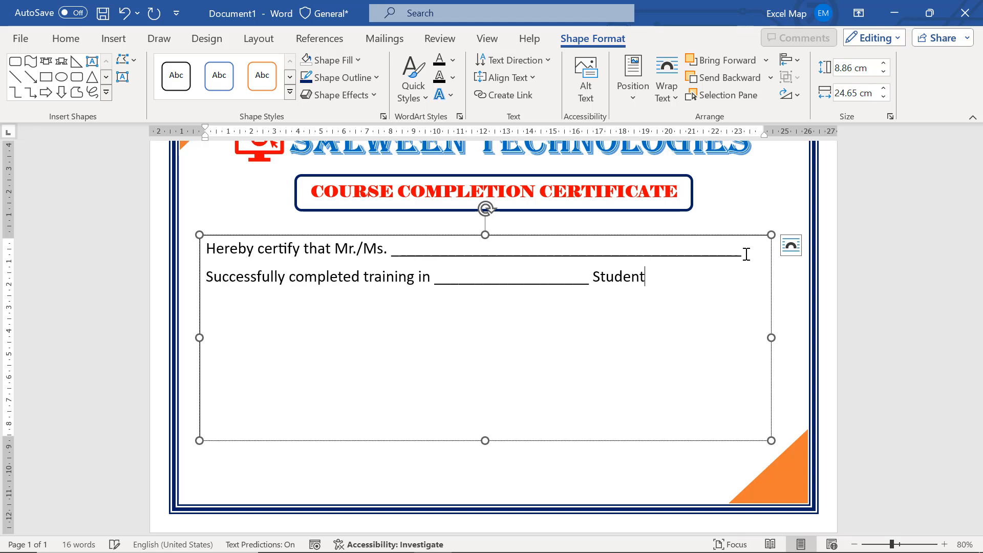
type(" ID _____________")
Add a third line reading "Started from", "to" and "With Grade", each followed by an underscore blank
key("Return")
type("S")
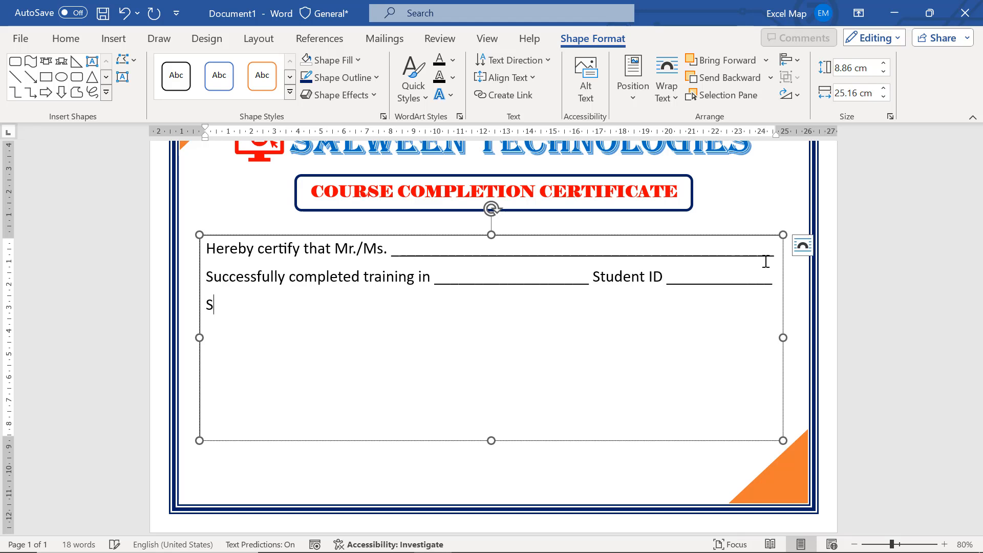
type("tarted from __________ to ______________")
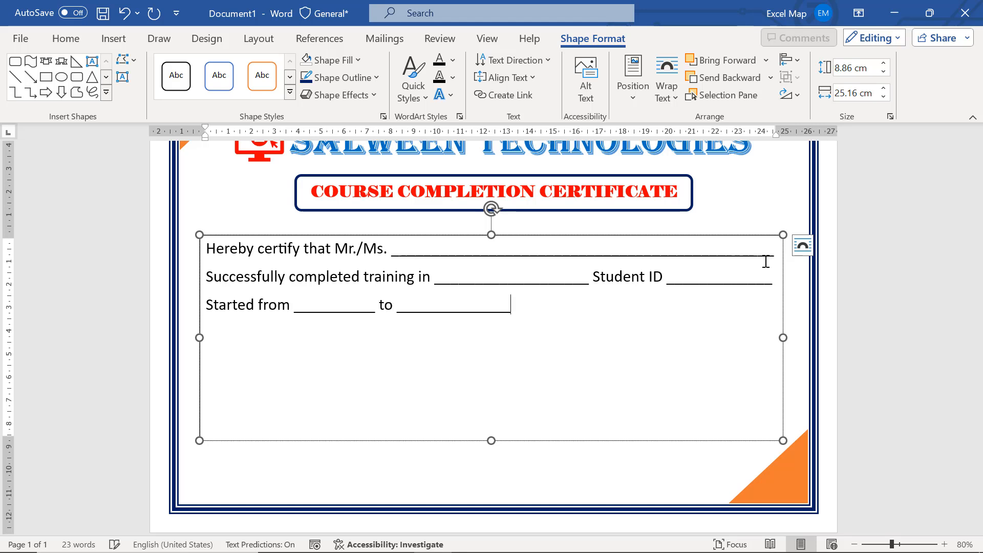
type(" With Grade ")
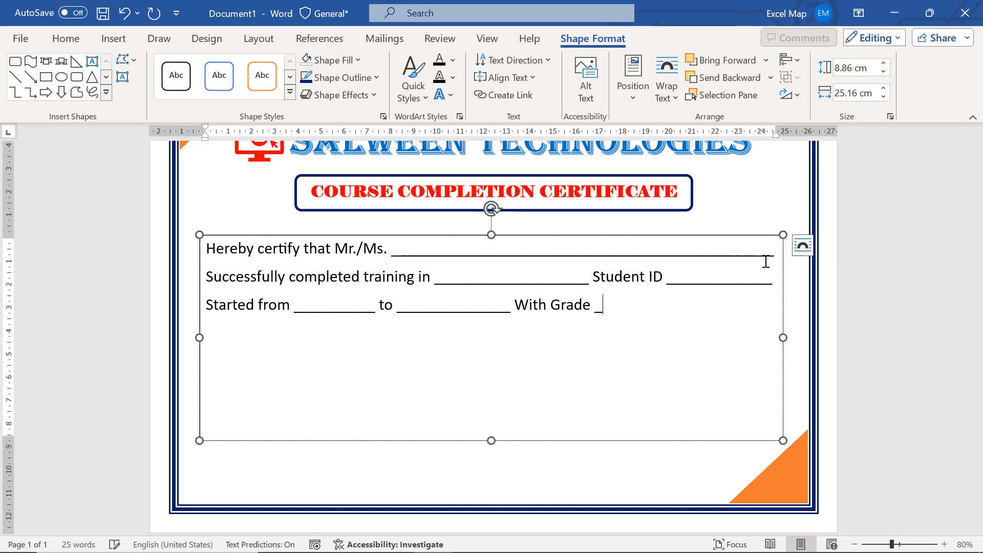
type("____")
key("BackSpace")
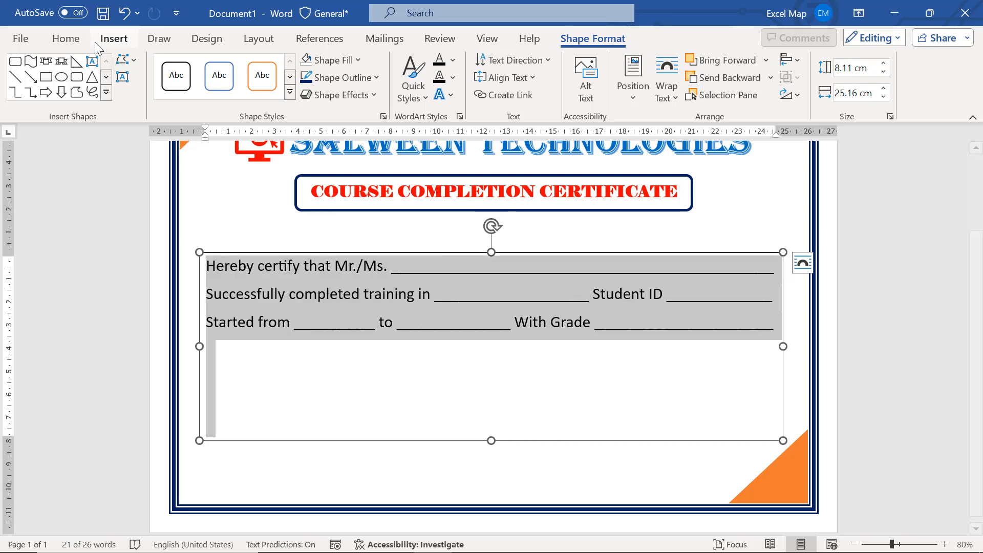
Set the line spacing of the certificate statement's lines to 1.5
left_click(65, 39)
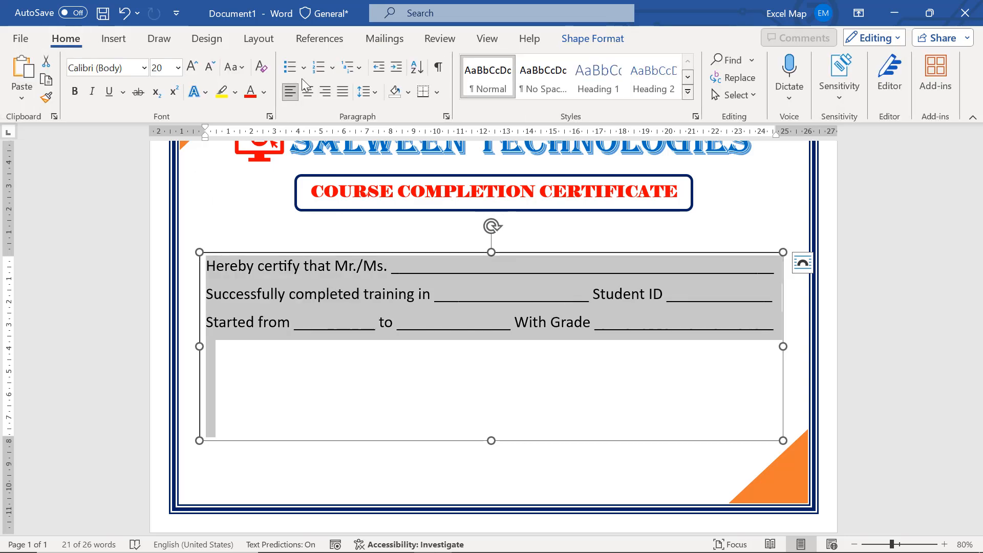
left_click(367, 92)
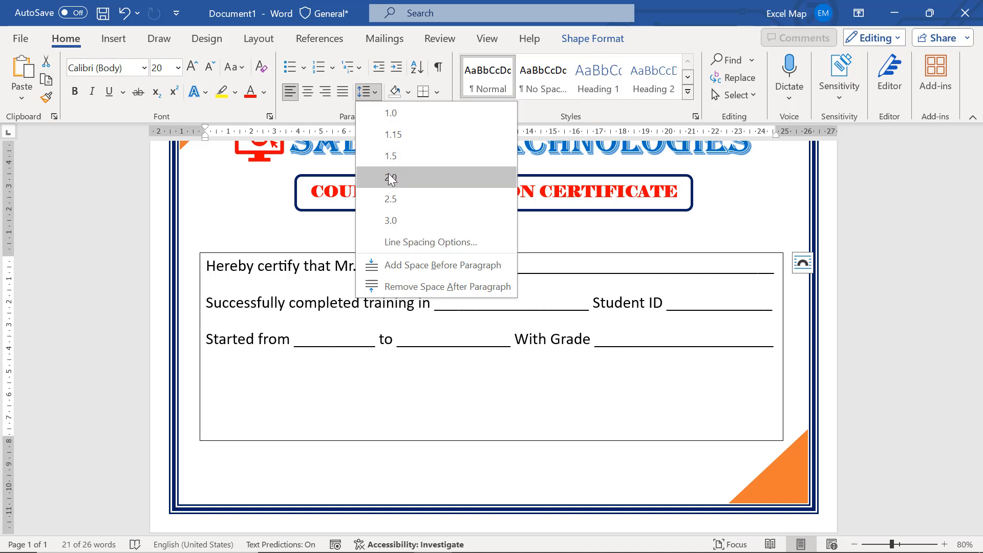
left_click(388, 156)
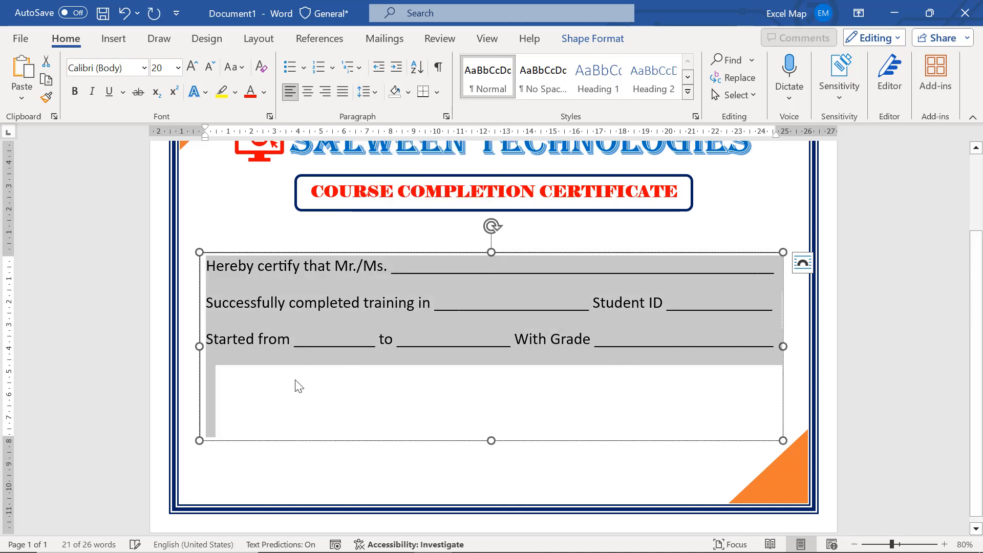
left_click(505, 320)
Remove the outline from the text box holding the certificate statement
scroll(656, 268, "up", 1)
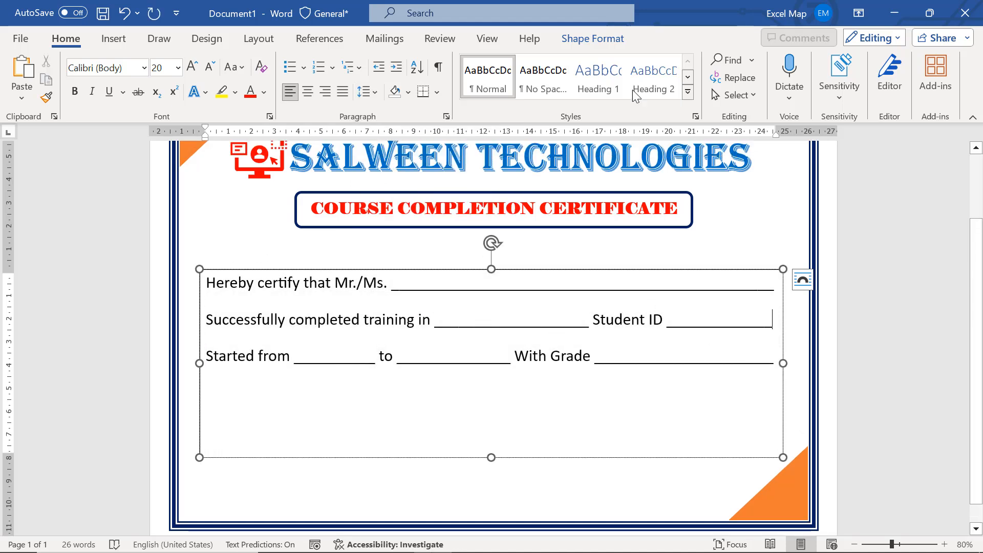
left_click(597, 40)
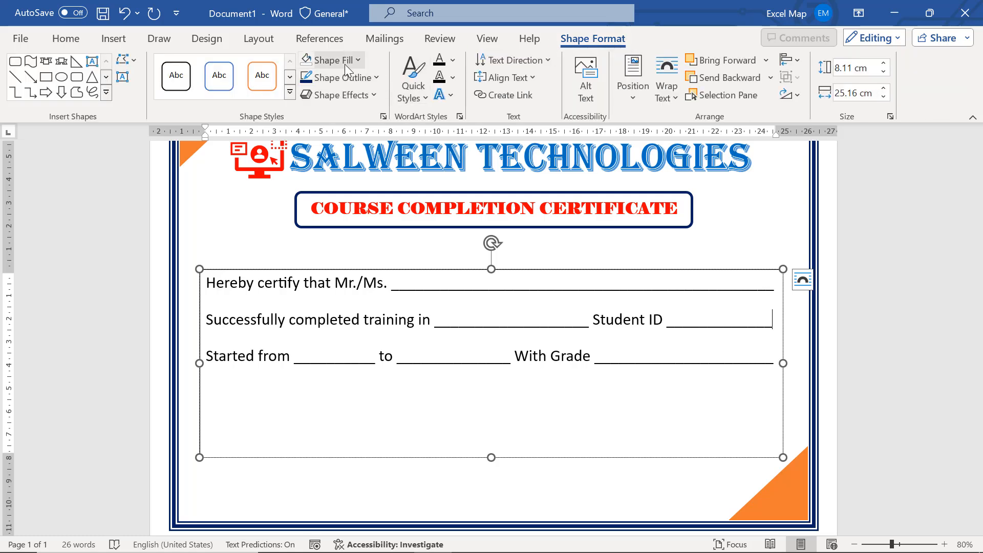
left_click(344, 78)
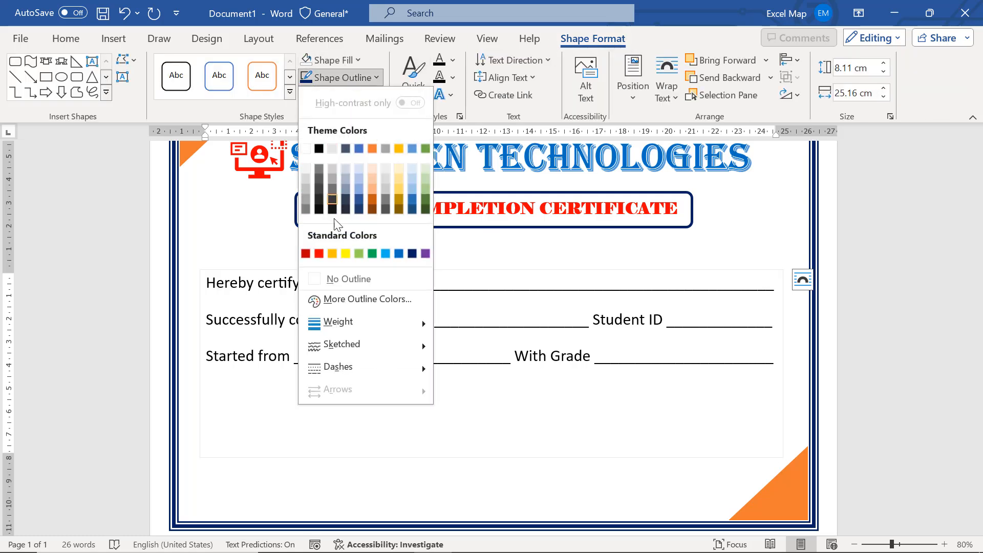
left_click(345, 279)
left_click(880, 263)
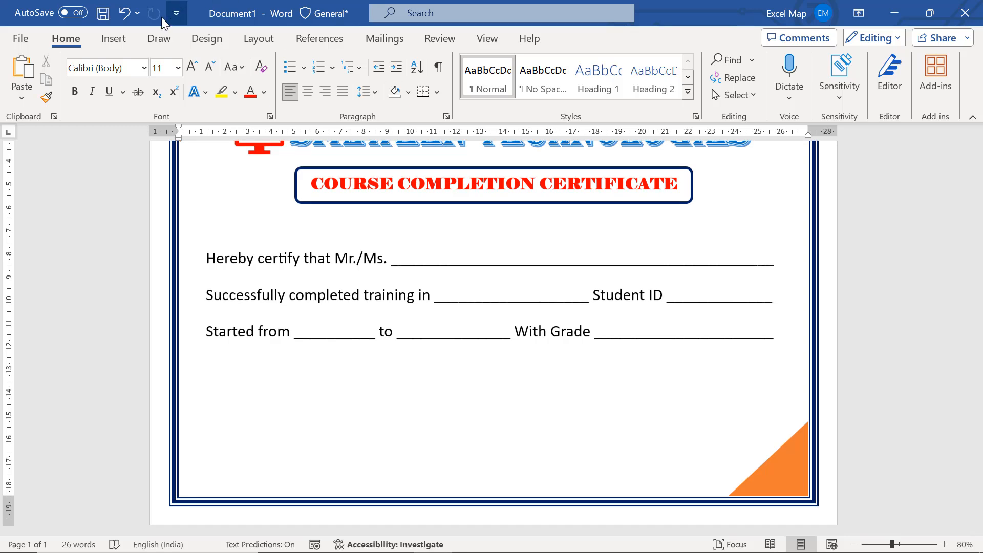
Draw a text box about 23.2 by 2.4 cm below the statement and fill it with "Signature of Trainer" and "Signature of Director"
left_click(115, 39)
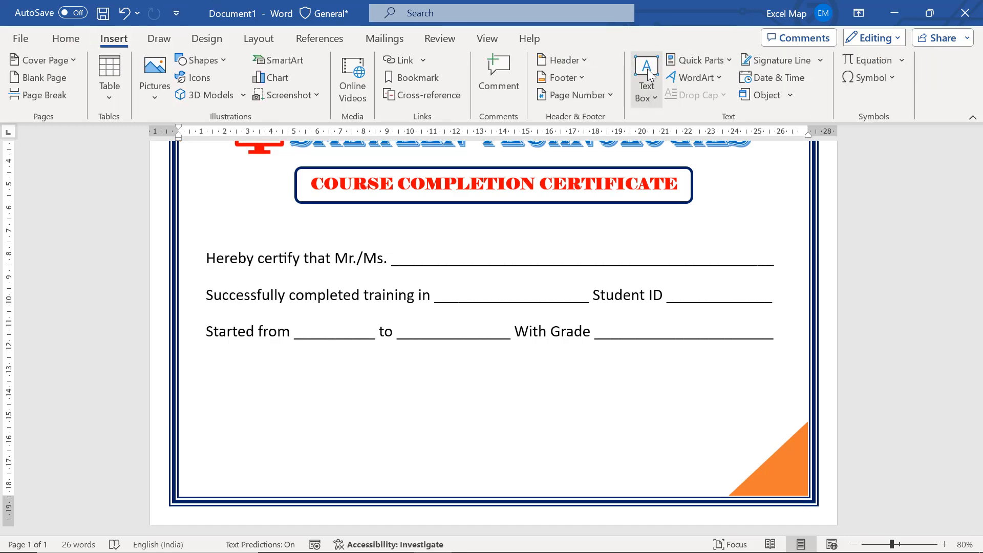
left_click(646, 88)
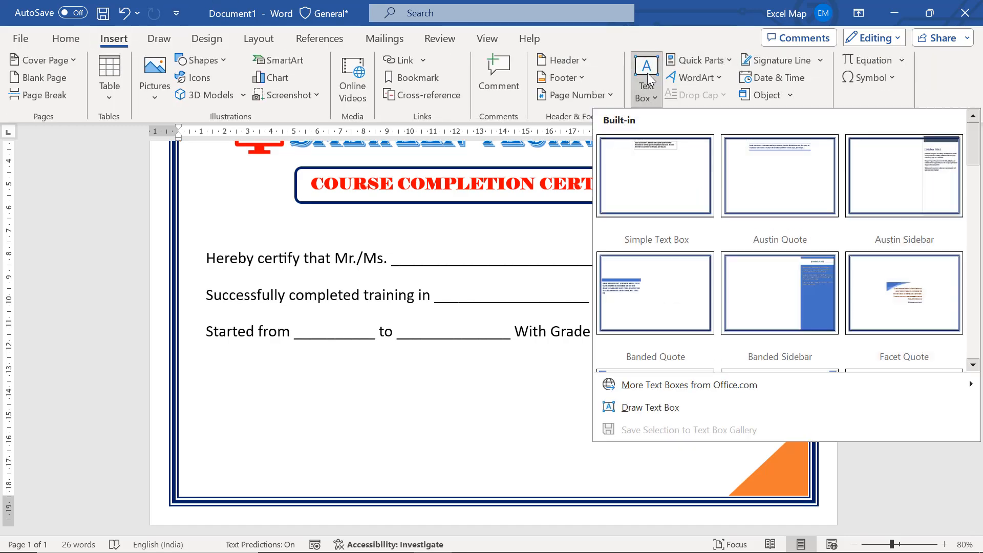
left_click(651, 408)
left_click_drag(217, 404, 755, 459)
type("Signature of Trainer\tSignature of Director")
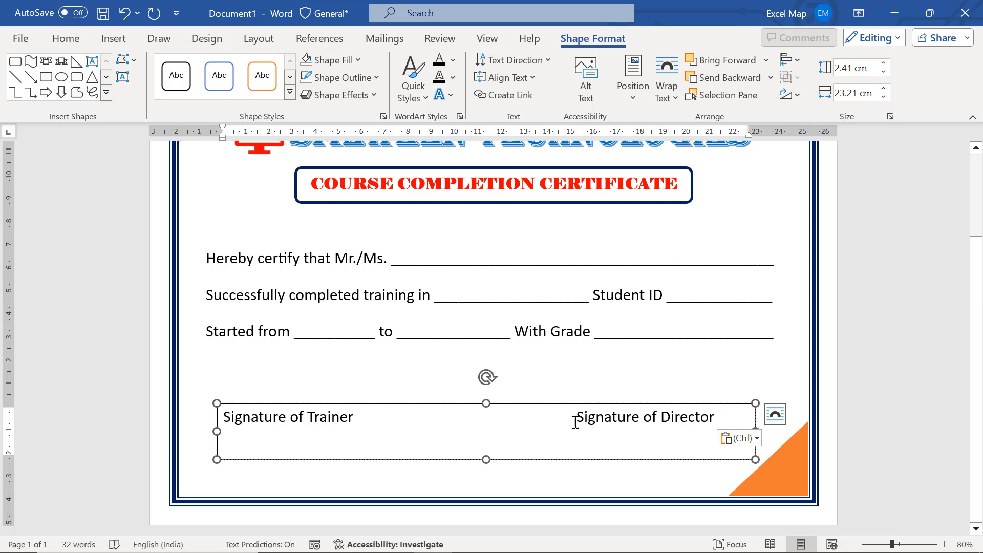
key("BackSpace")
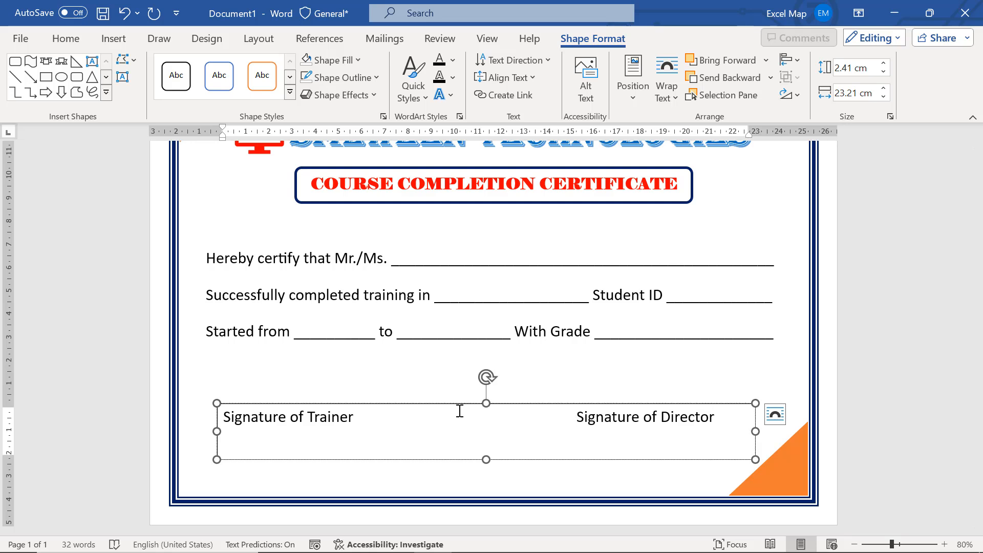
key("BackSpace")
type("r")
left_click(695, 471)
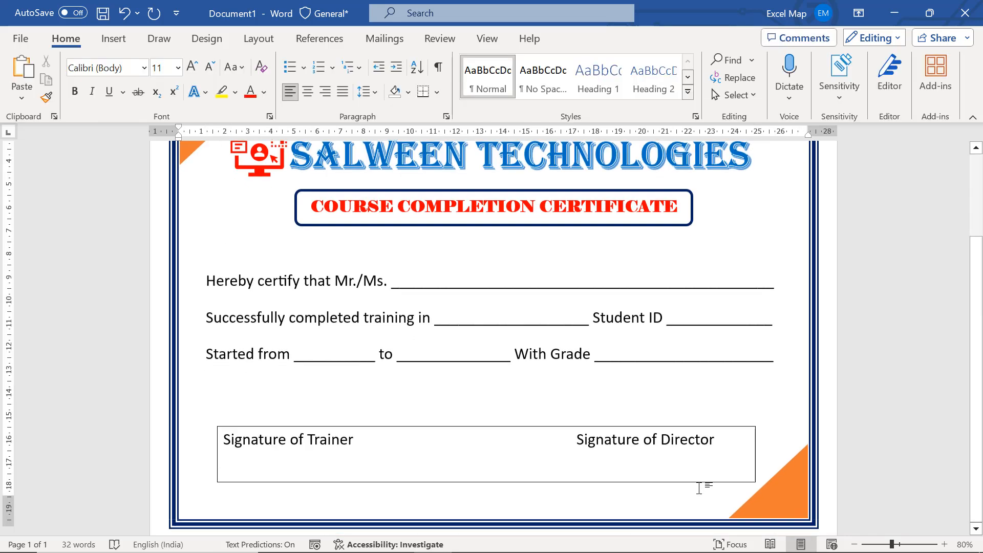
Remove the outline from the text box holding the two signature labels
left_click(694, 460)
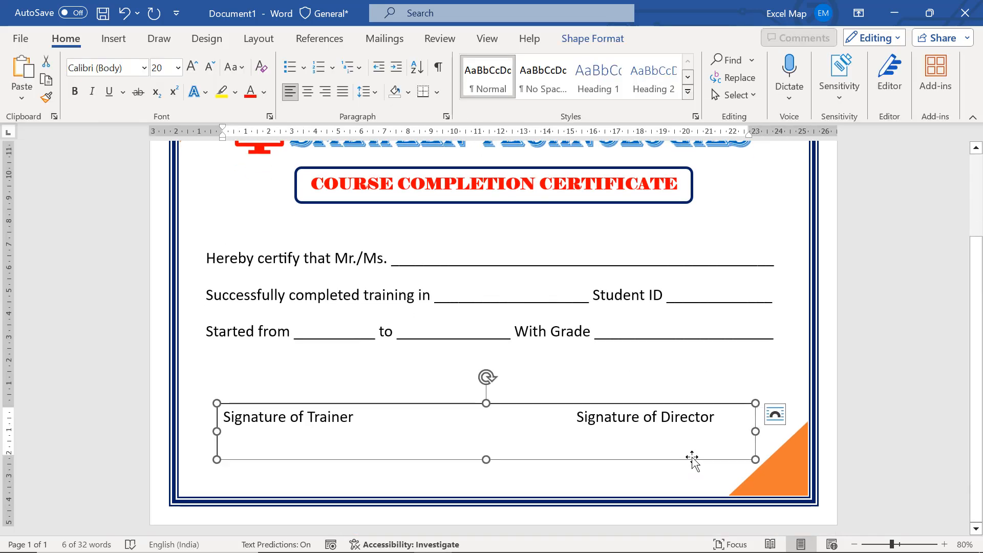
left_click(587, 41)
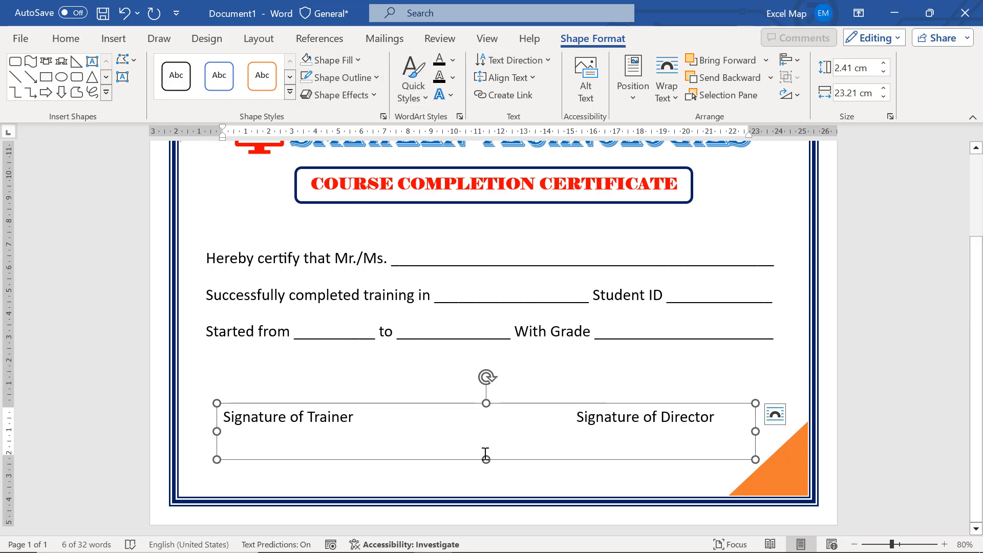
left_click(896, 317)
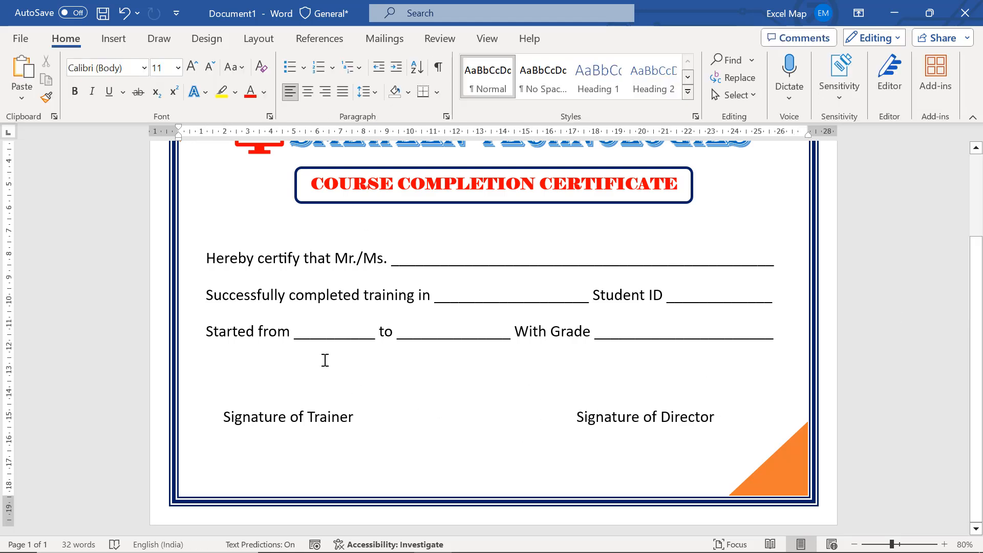
Draw a text box about 22.4 by 1.3 cm below the signature labels and enter the institute's postal address
left_click(109, 43)
left_click(649, 92)
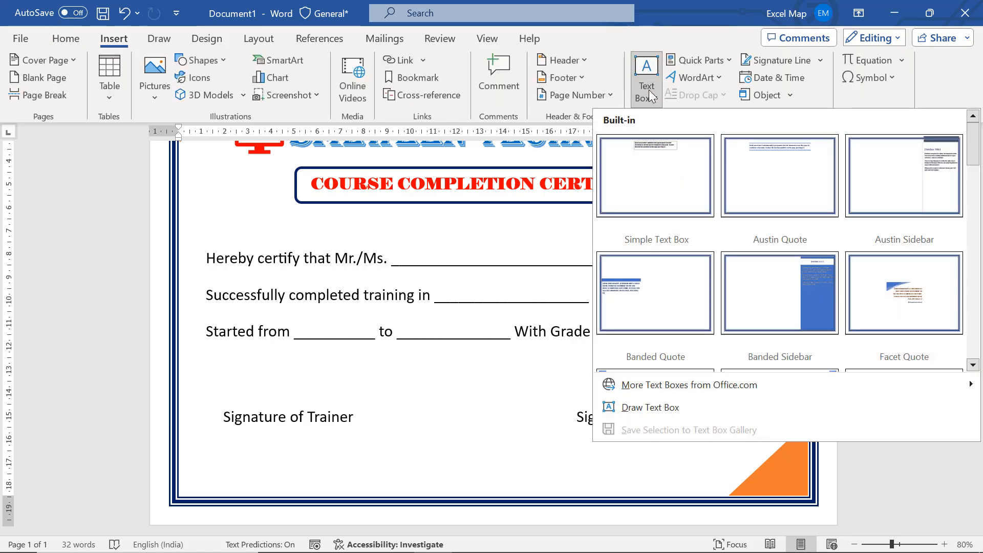
left_click(632, 407)
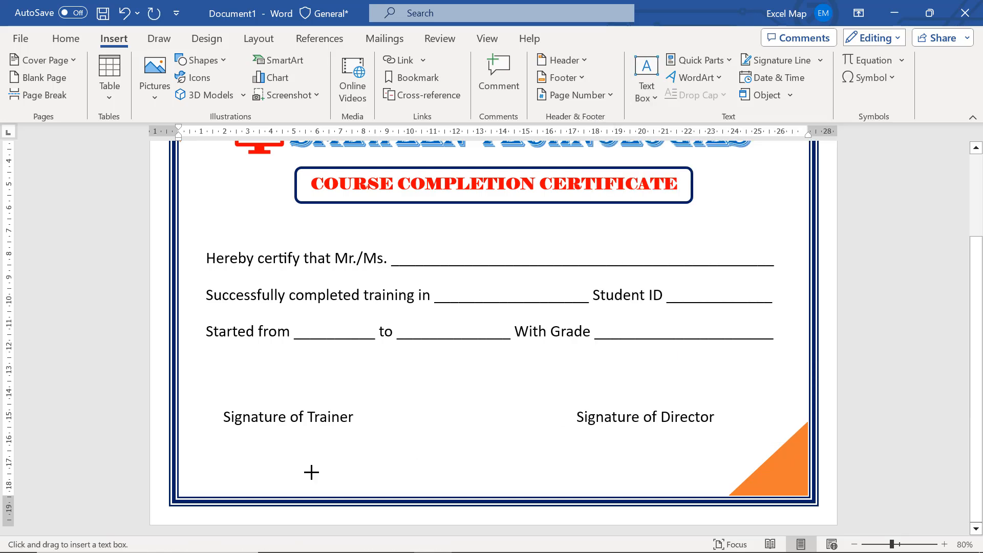
left_click_drag(465, 466, 729, 492)
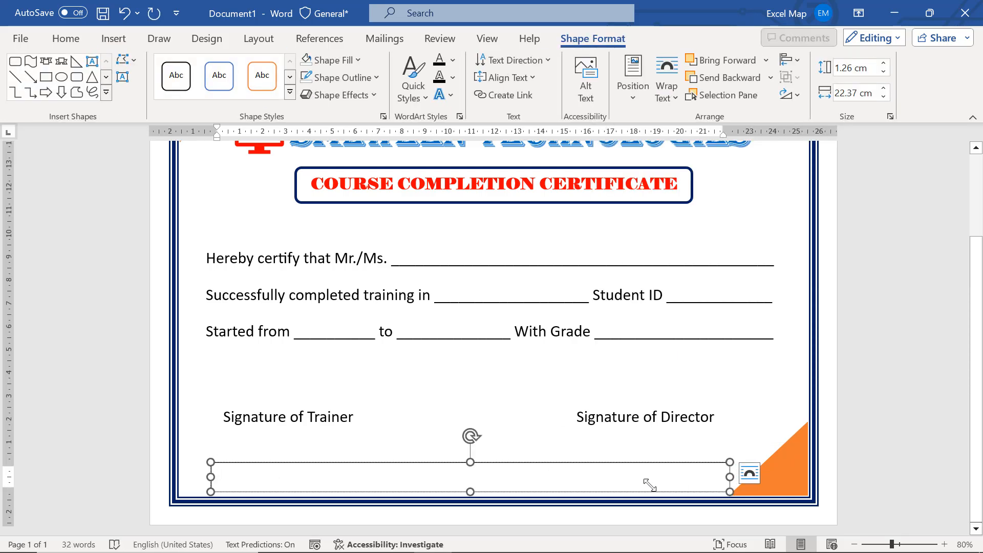
type("2nd Floor, Above F")
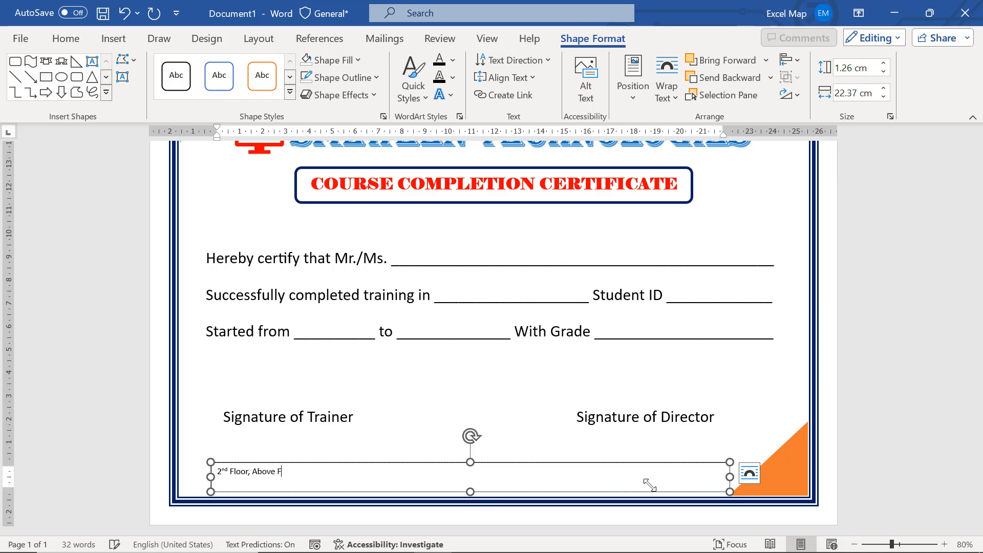
type("ED Bank, Pillar No: 1529, Dilsukh Naga")
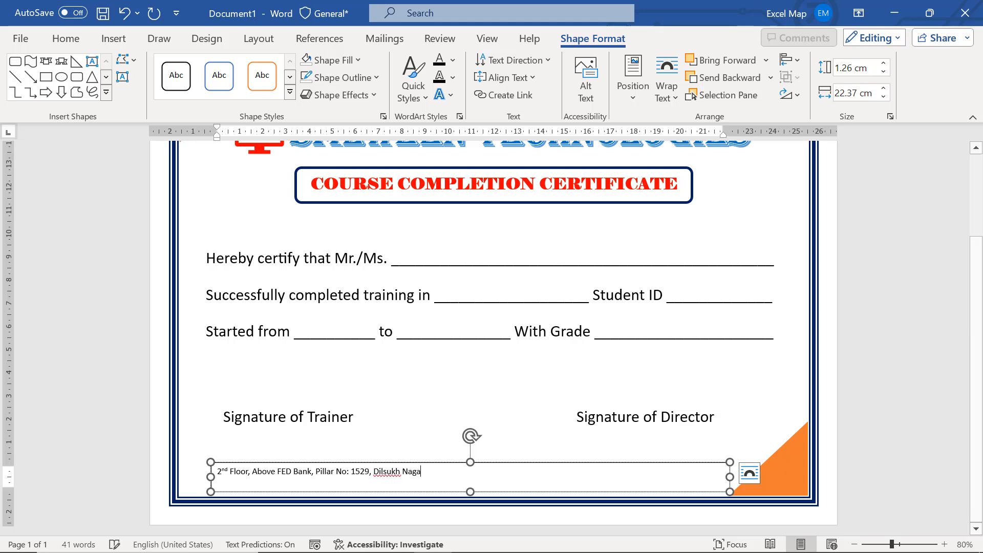
type("r, Hyder")
Center the address text and enlarge its font size to 24 pt
key("ctrl+a")
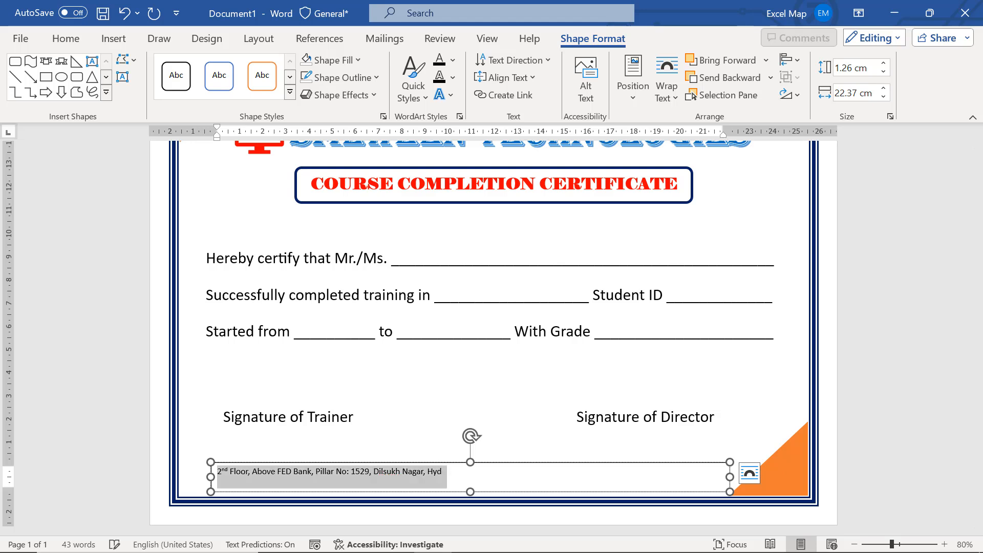
key("ctrl+shift+period")
key("ctrl+shift+period")
key("ctrl+shift+period")
key("ctrl+e")
key("ctrl+shift+period")
key("ctrl+shift+period")
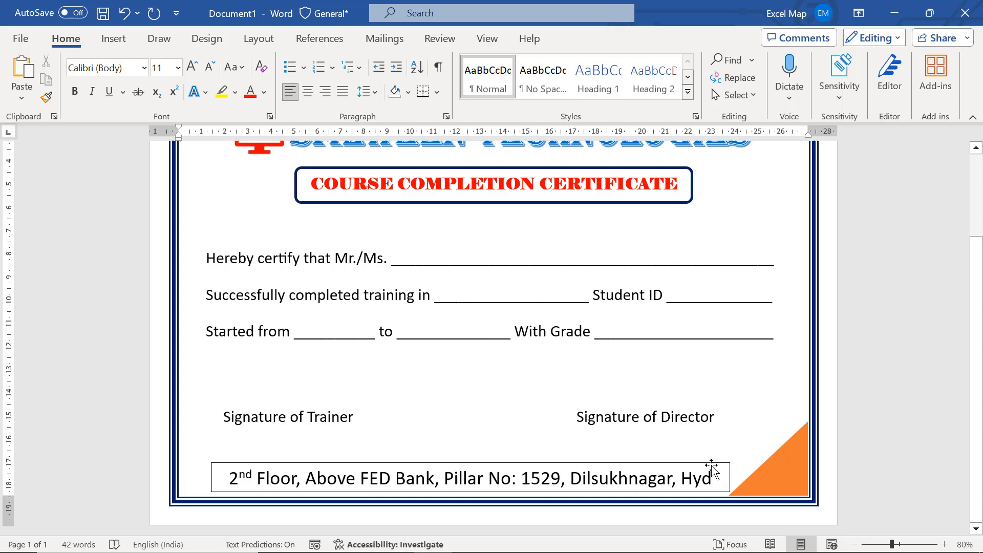
Remove the outline from the text box holding the address
left_click(712, 467)
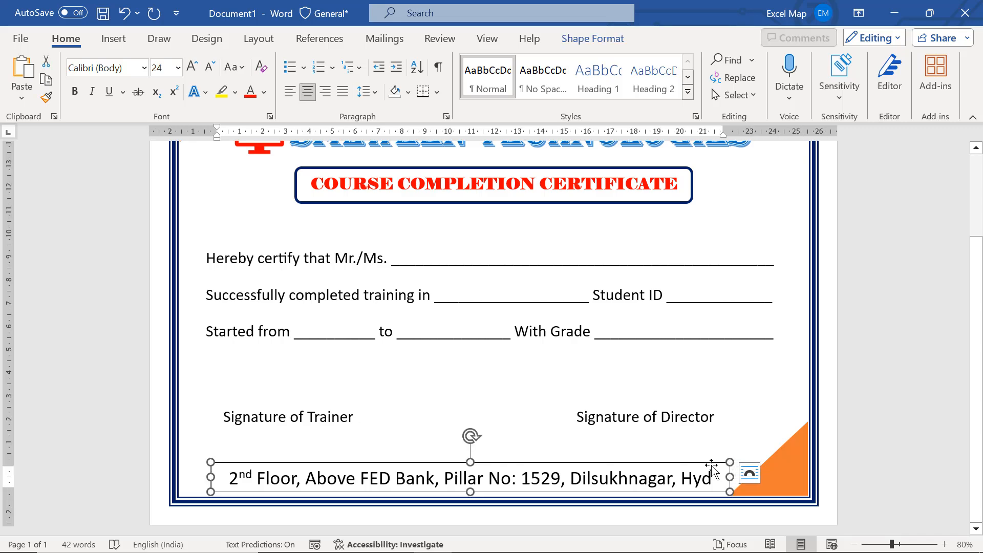
left_click(621, 38)
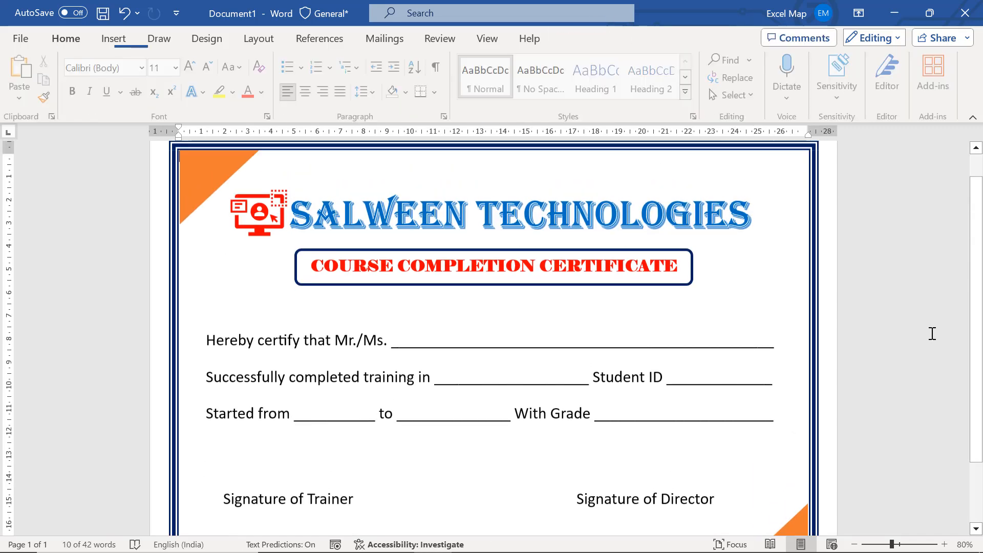
Draw a straight horizontal line about 23 cm long between the signature labels and the address
scroll(933, 334, "down", 2)
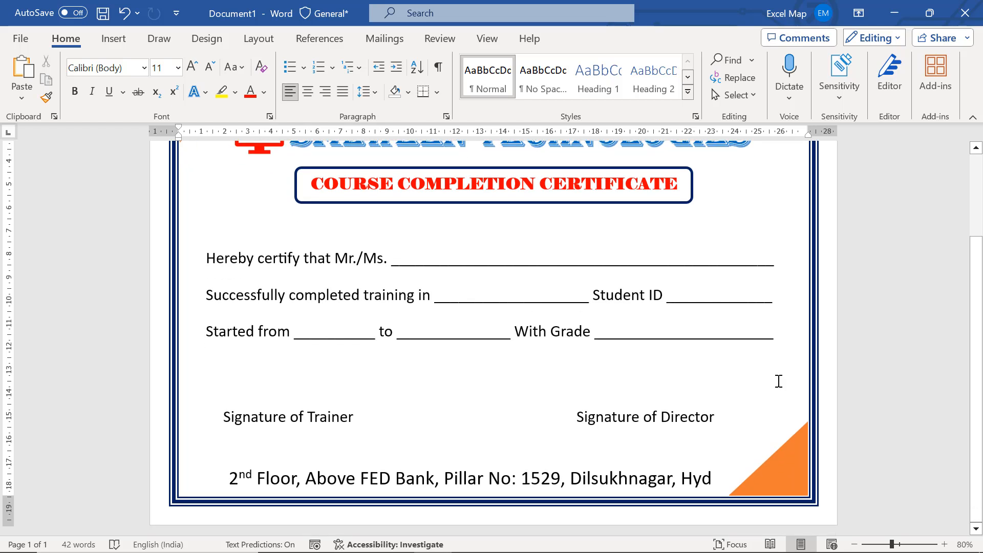
left_click(114, 38)
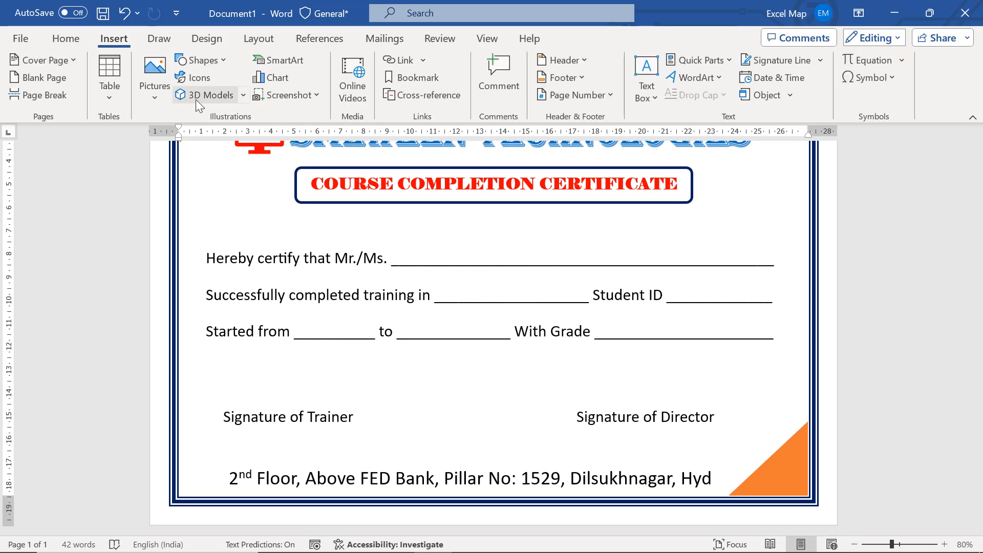
left_click(228, 63)
left_click(181, 160)
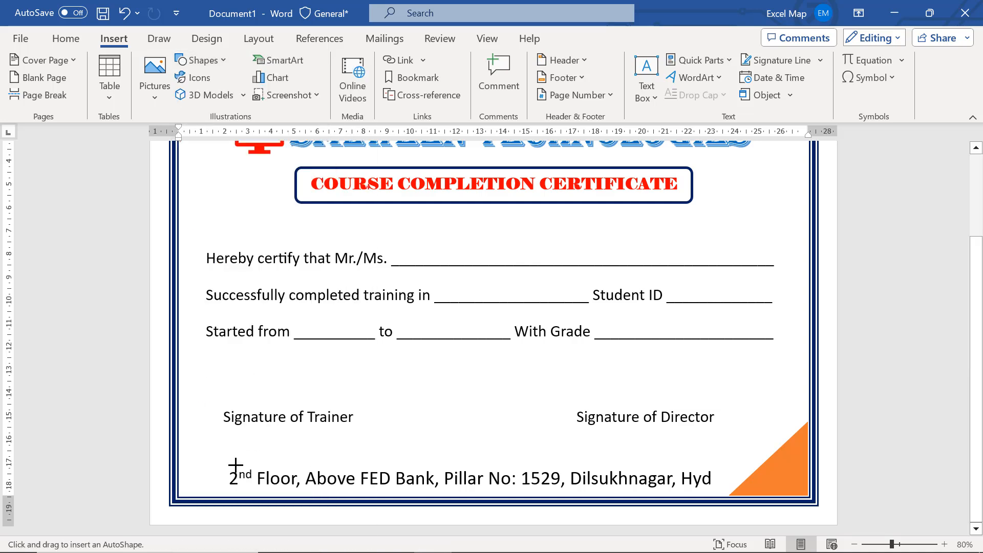
left_click_drag(211, 460, 744, 459)
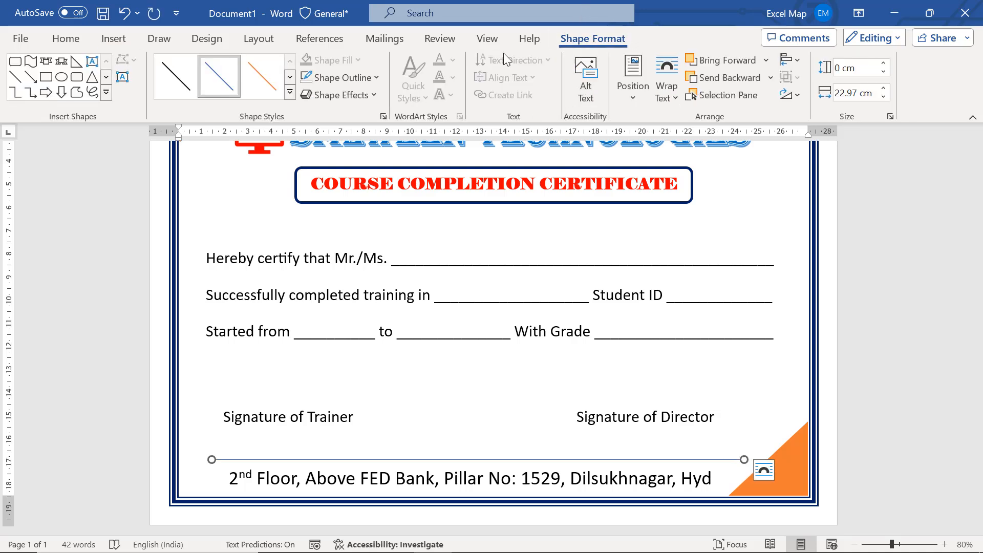
Set the weight of the line above the address to 3 pt
left_click(352, 80)
left_click(349, 73)
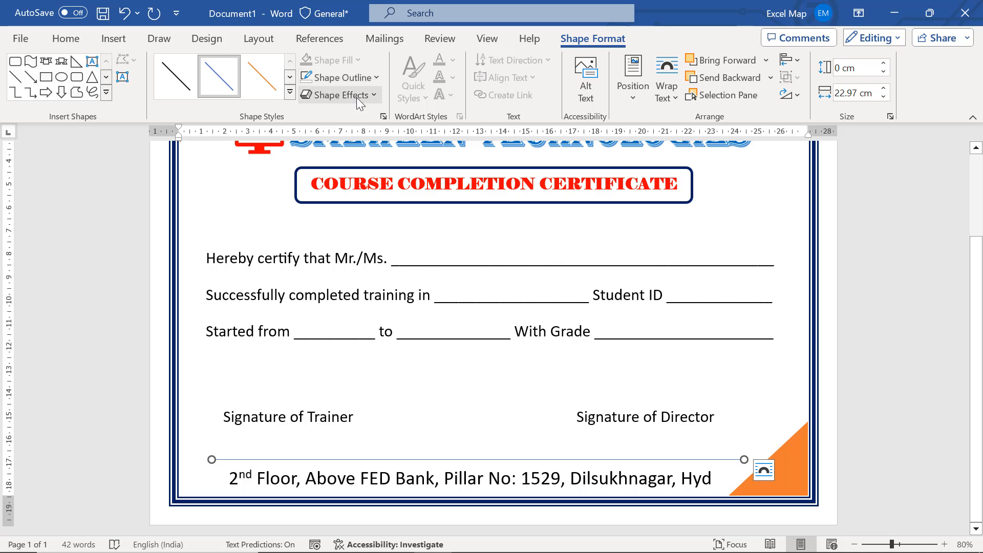
left_click(360, 81)
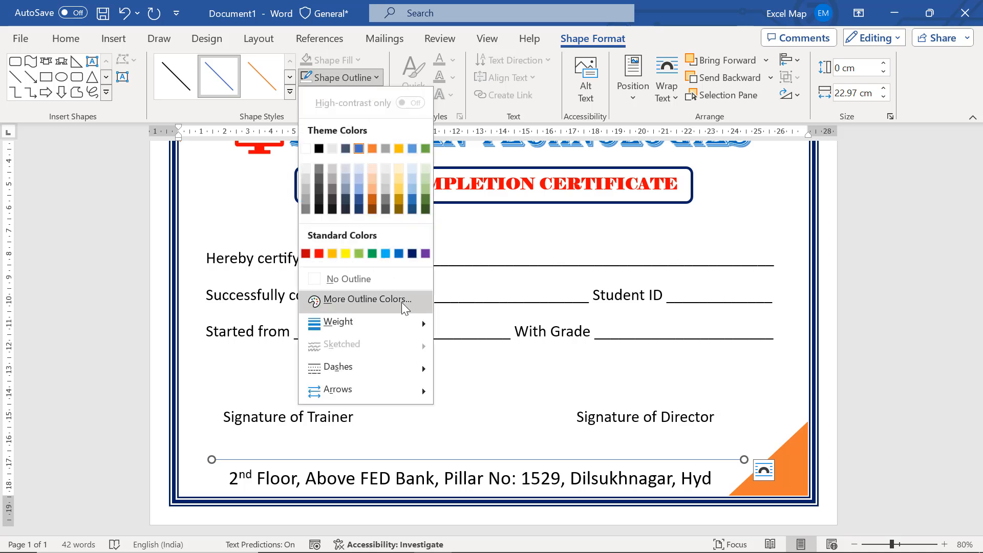
mouse_move(398, 324)
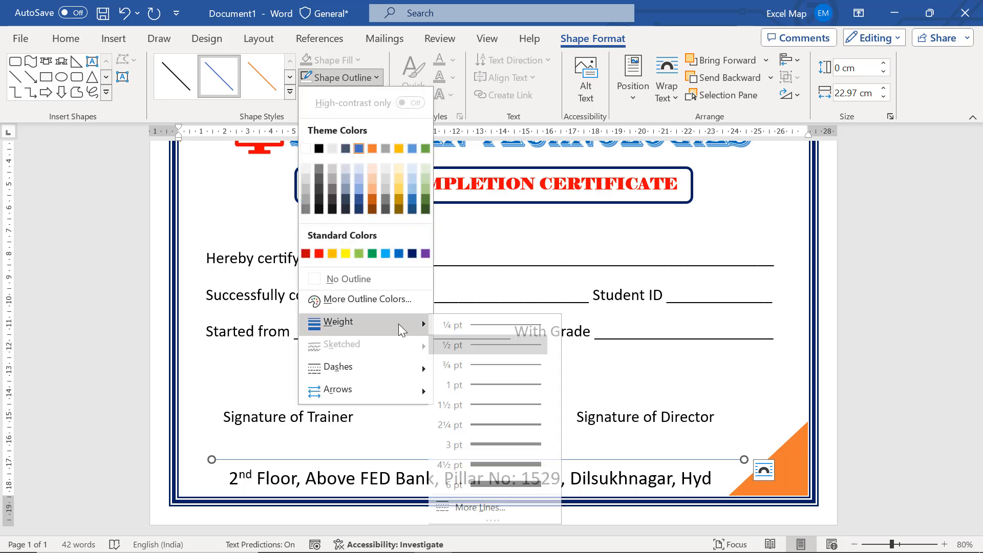
left_click(526, 439)
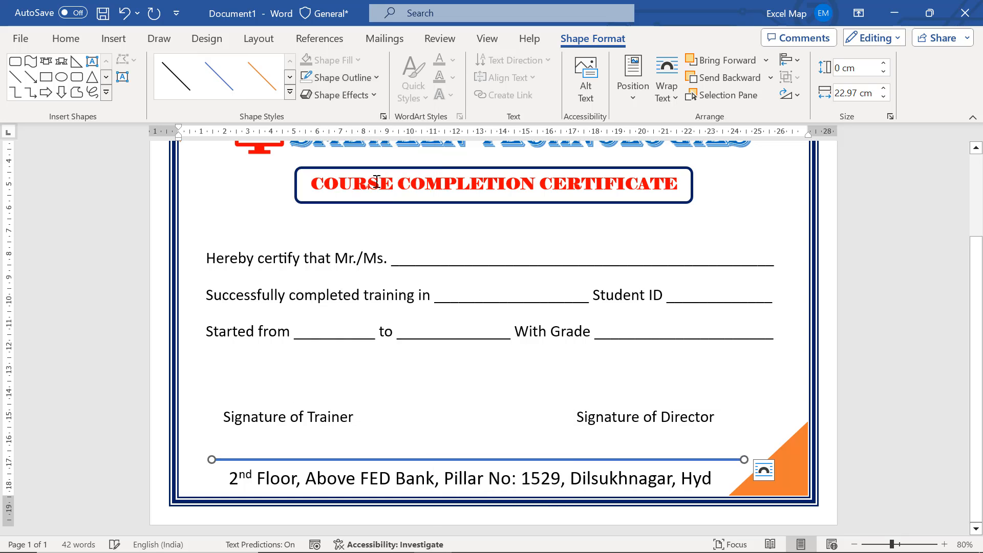
Open the outline color choices for the line above the address
left_click(323, 78)
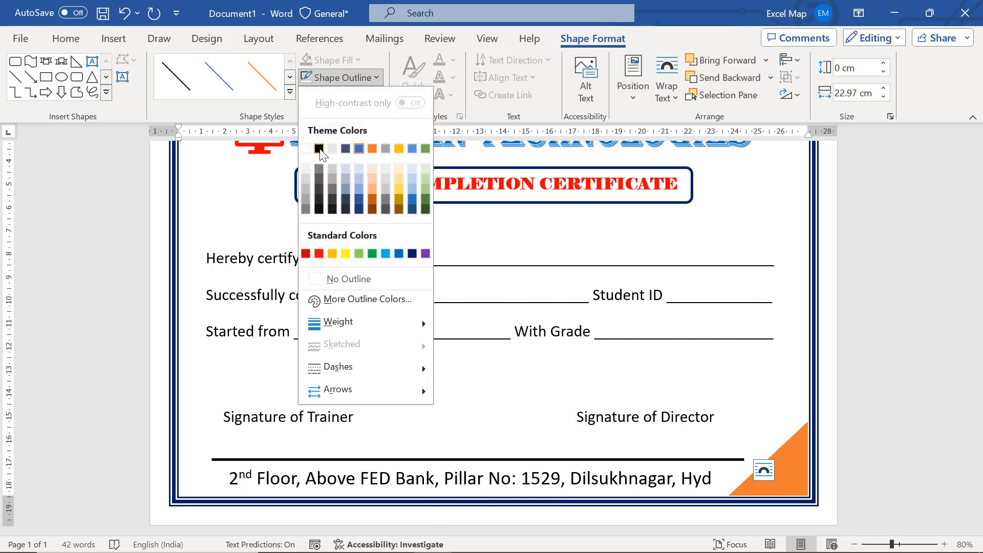